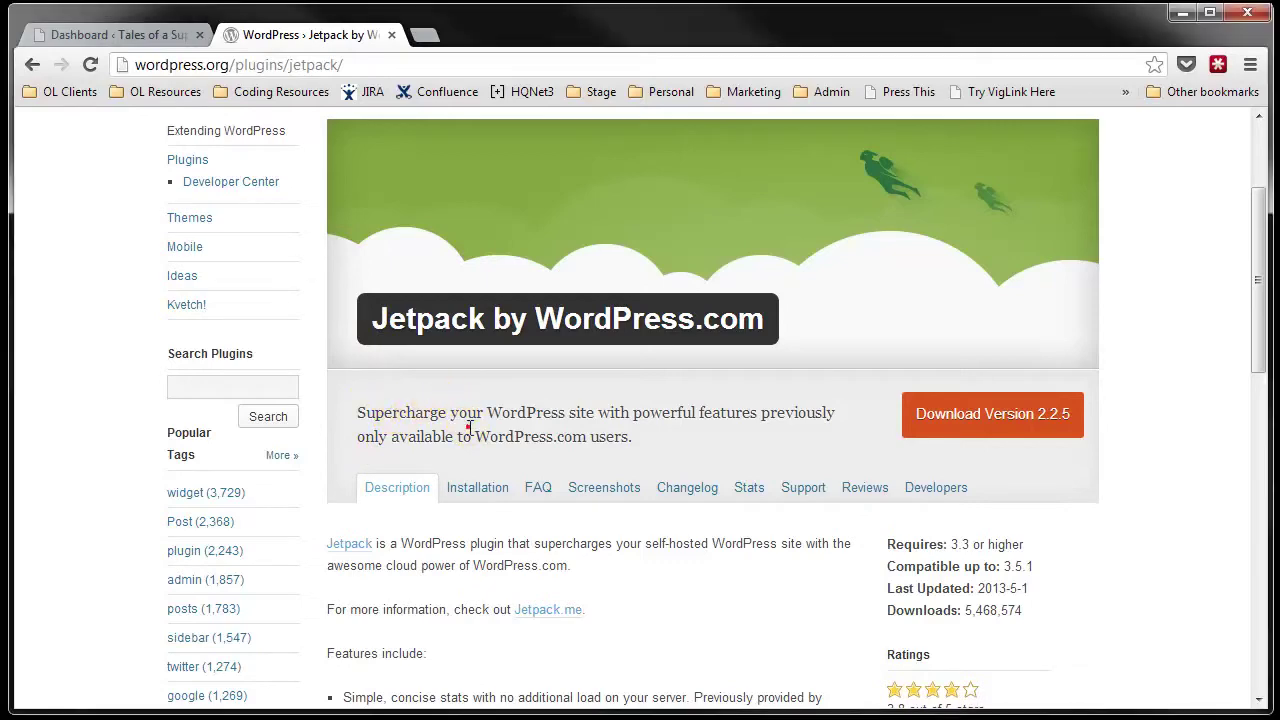
Step: Read down the feature descriptions, highlighting the Akismet-backed contact forms feature
scroll(466, 423, down, 2)
scroll(470, 425, down, 1)
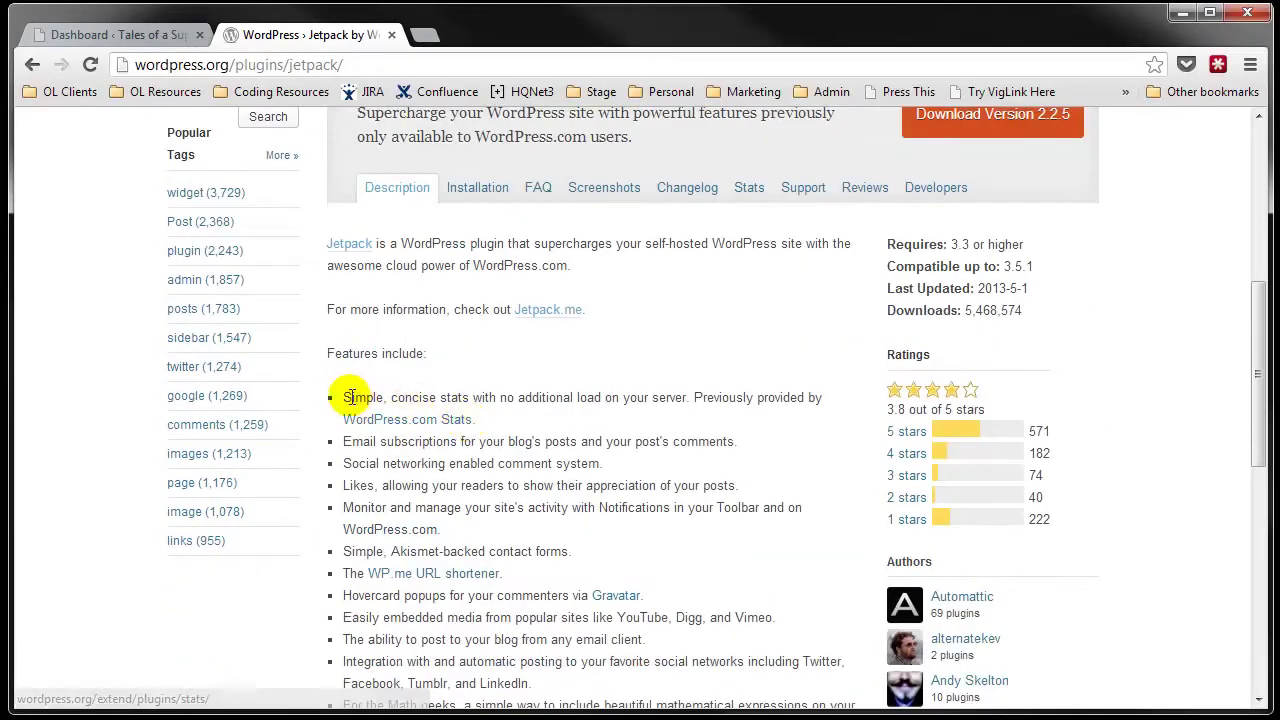
drag(351, 398, 623, 398)
click(622, 397)
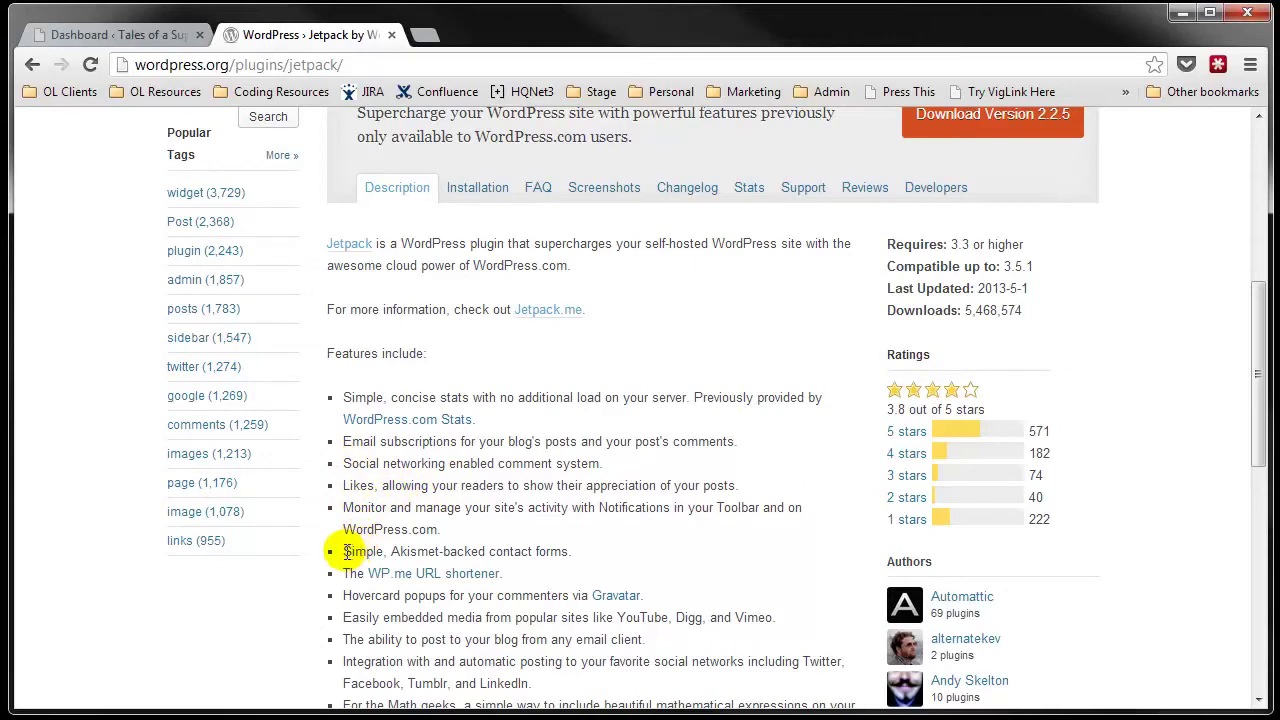
drag(340, 551, 484, 551)
click(484, 551)
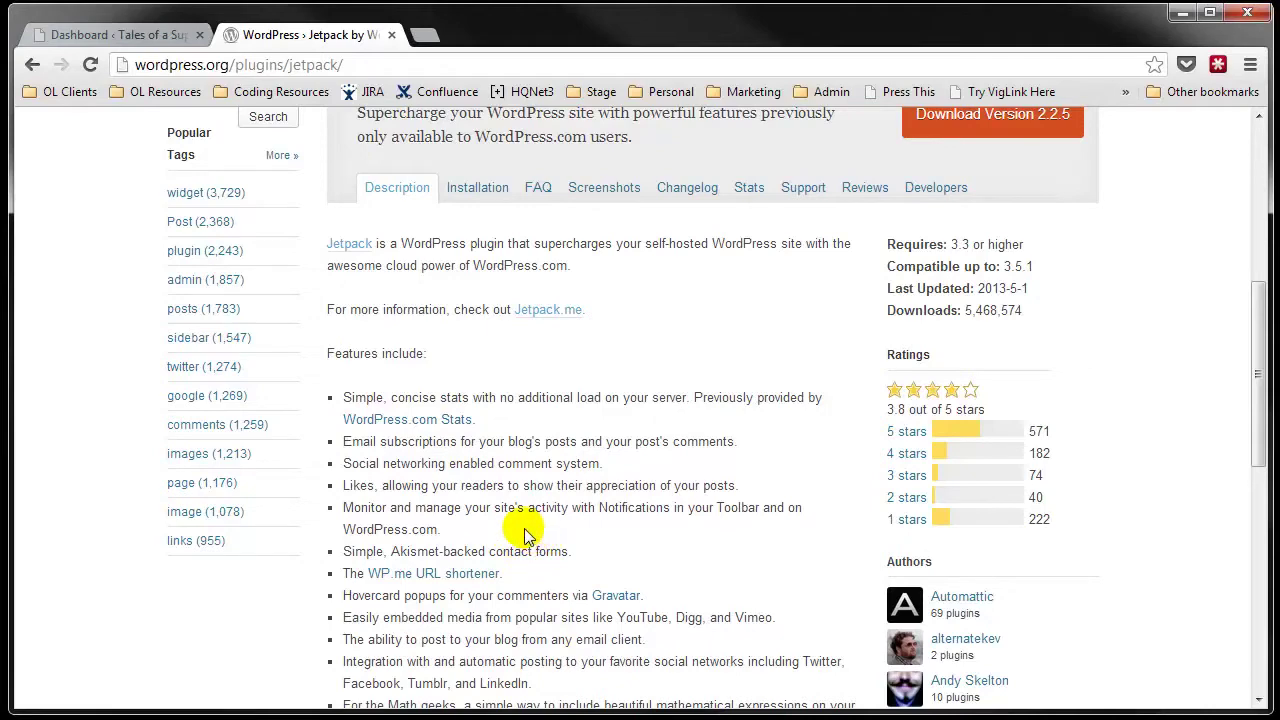
scroll(527, 535, up, 3)
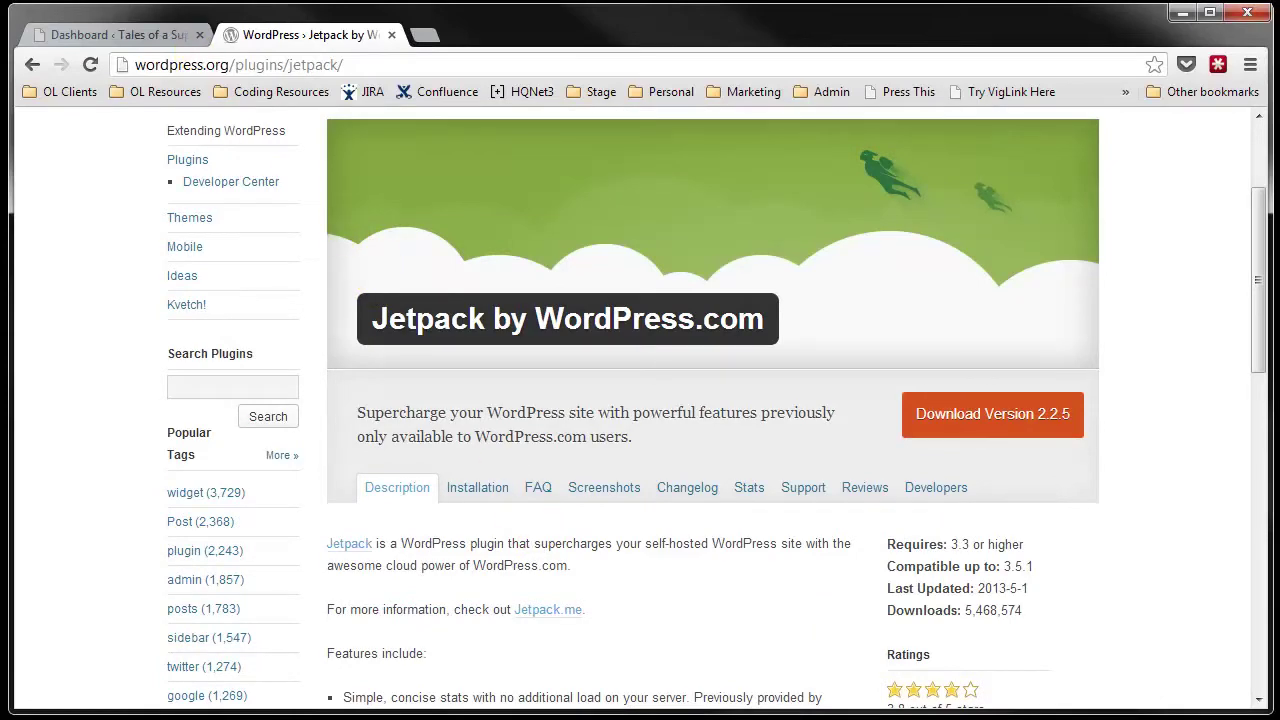
Step: Switch to the site's WordPress dashboard and show the Installed Plugins list
click(140, 33)
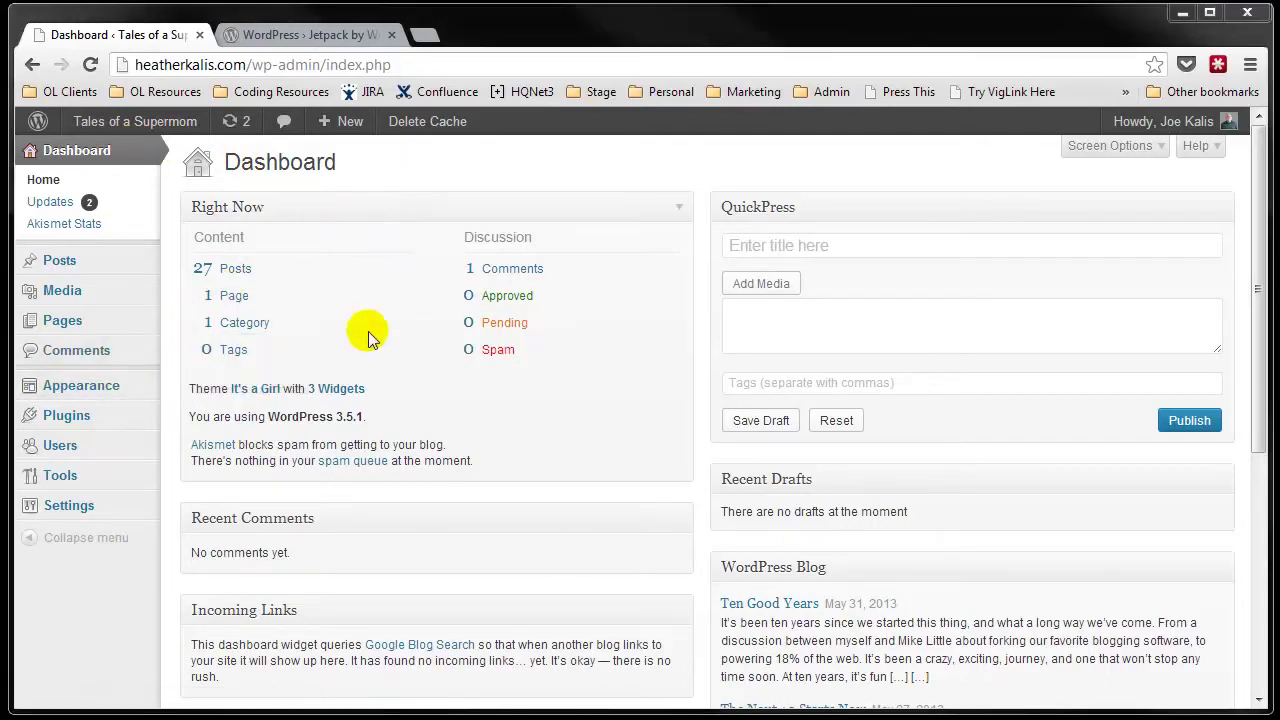
mouse_move(55, 420)
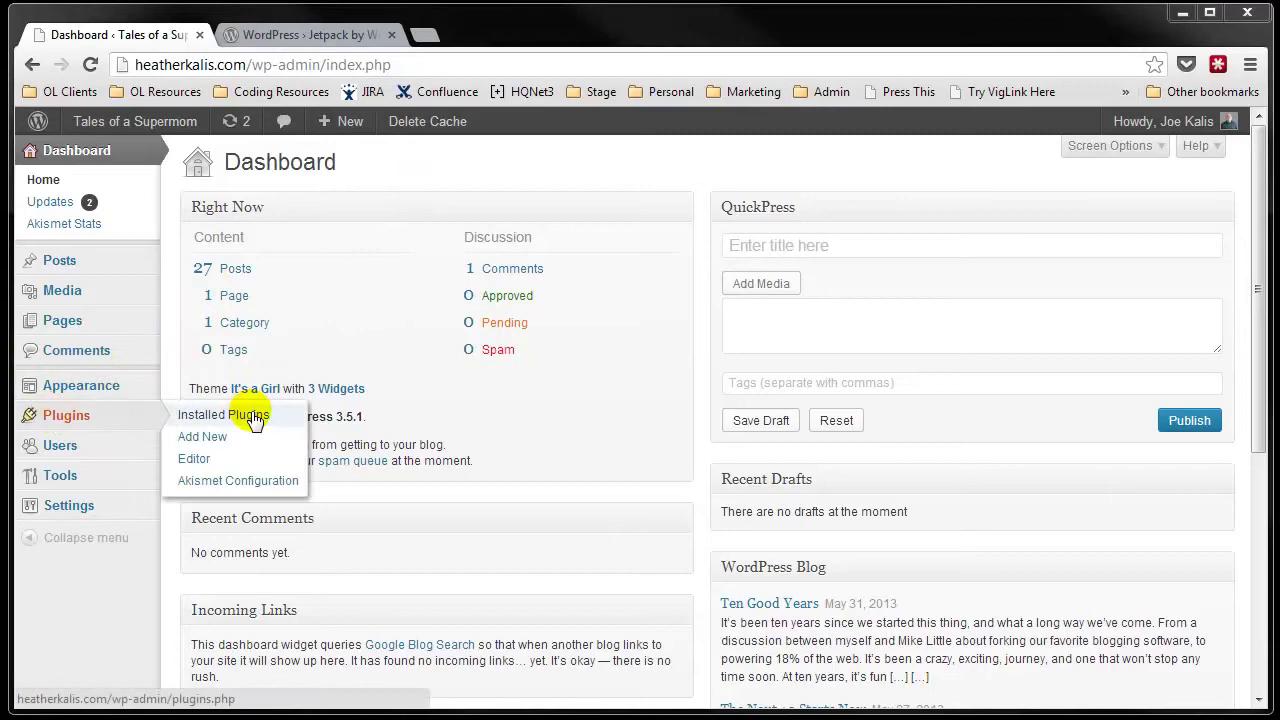
click(62, 420)
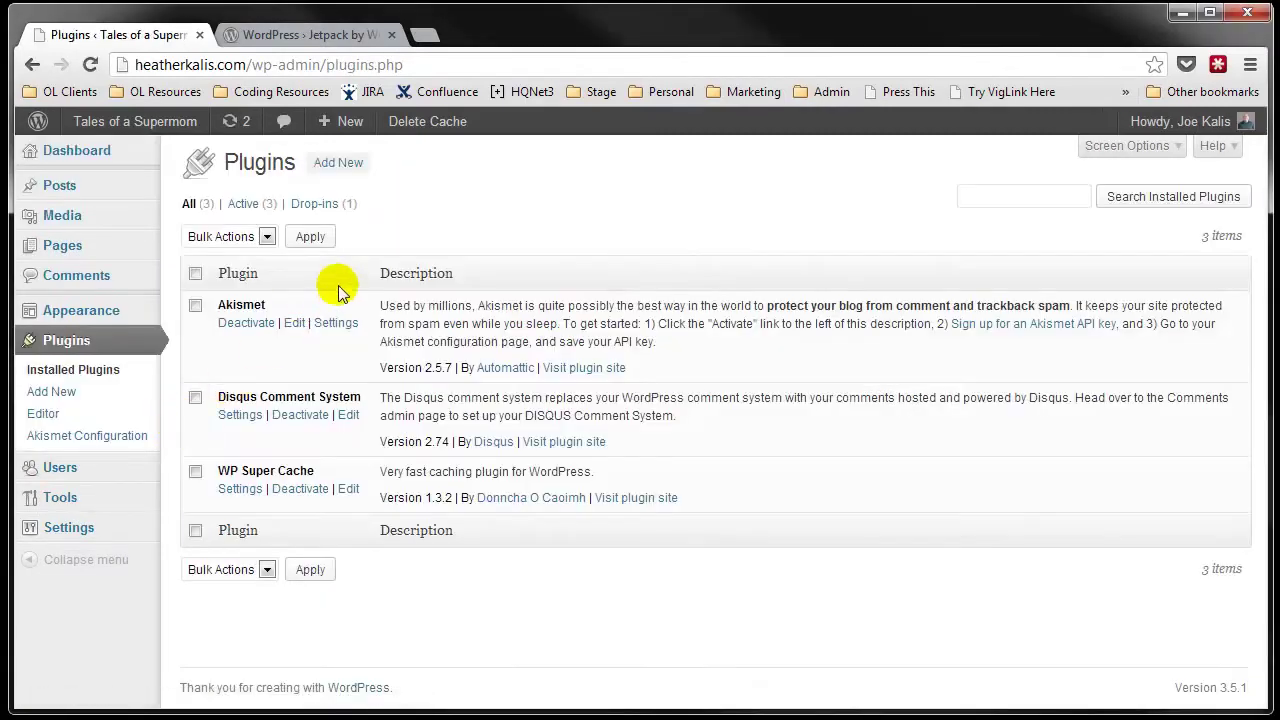
Step: Search the plugin directory for 'jetpack' and install Jetpack by WordPress.com 2.2.5
click(325, 166)
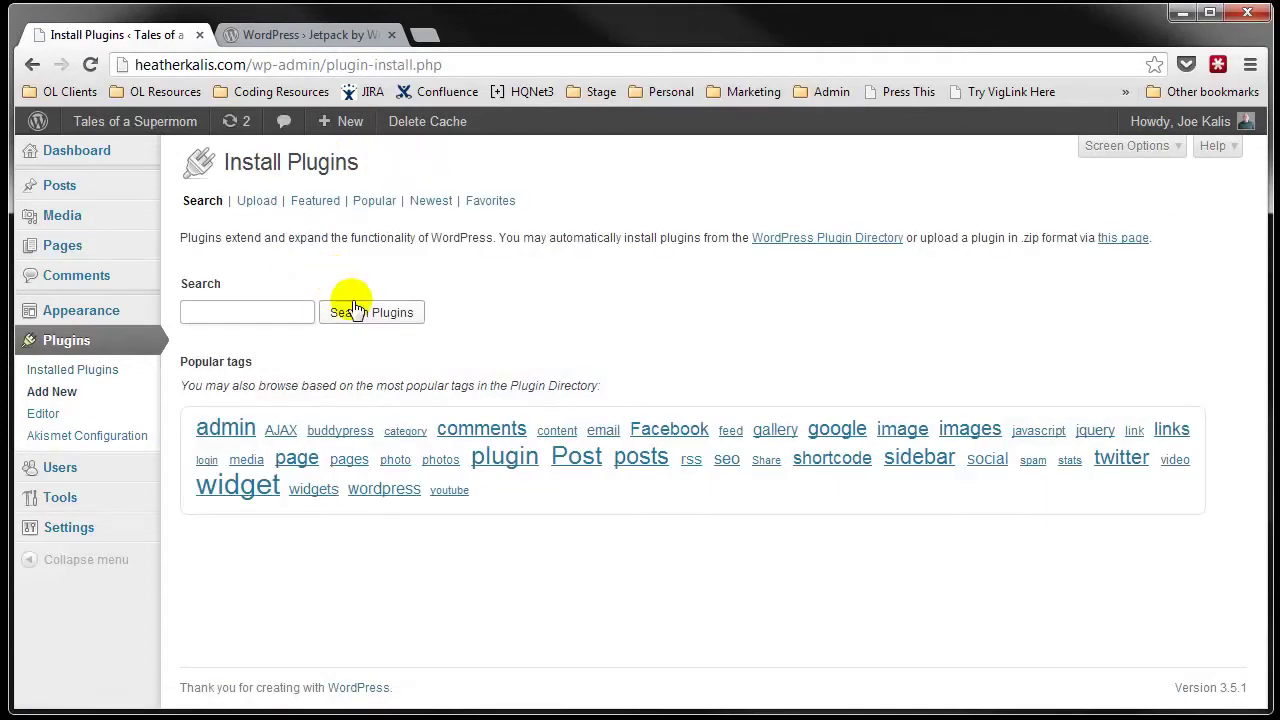
text(jetpack)
click(355, 312)
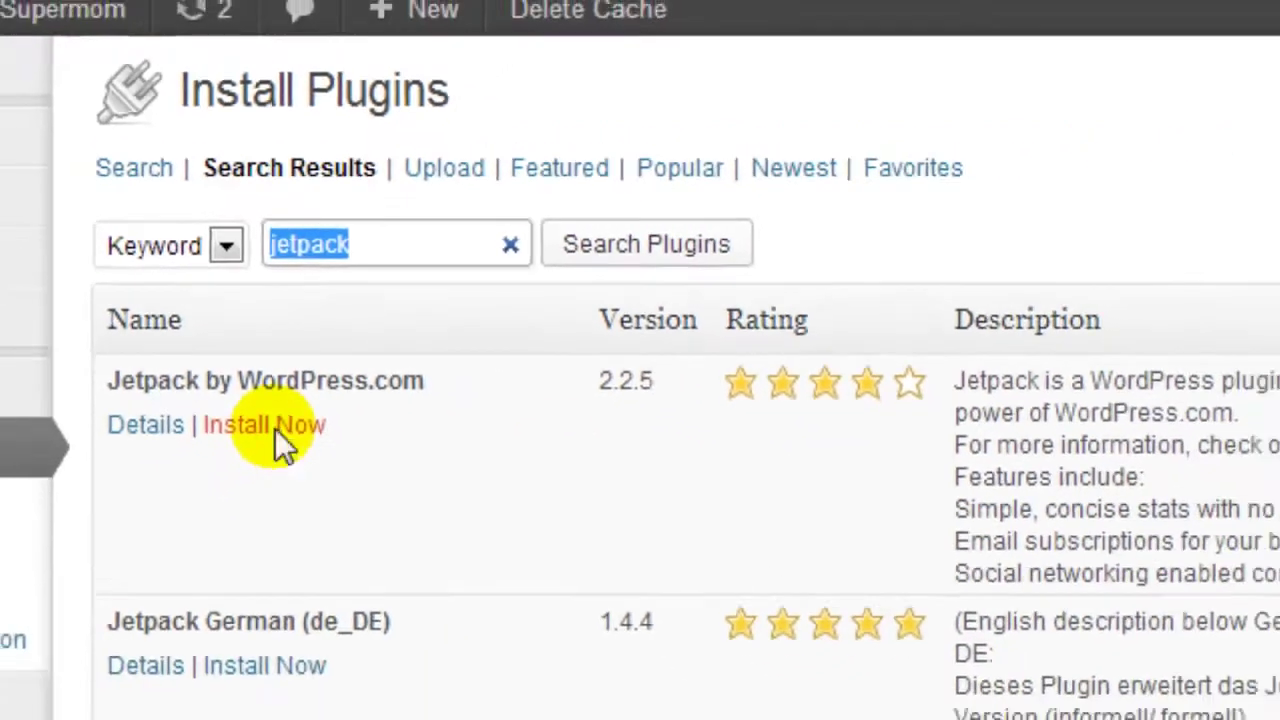
click(287, 505)
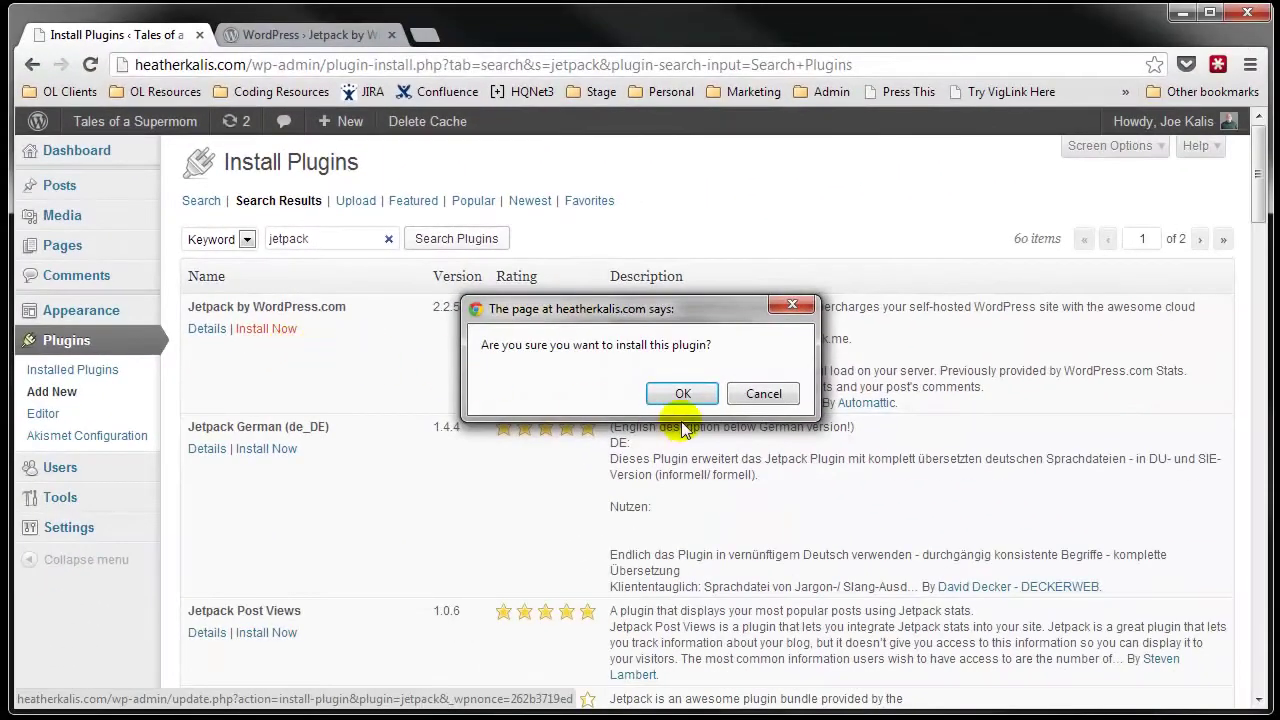
click(680, 394)
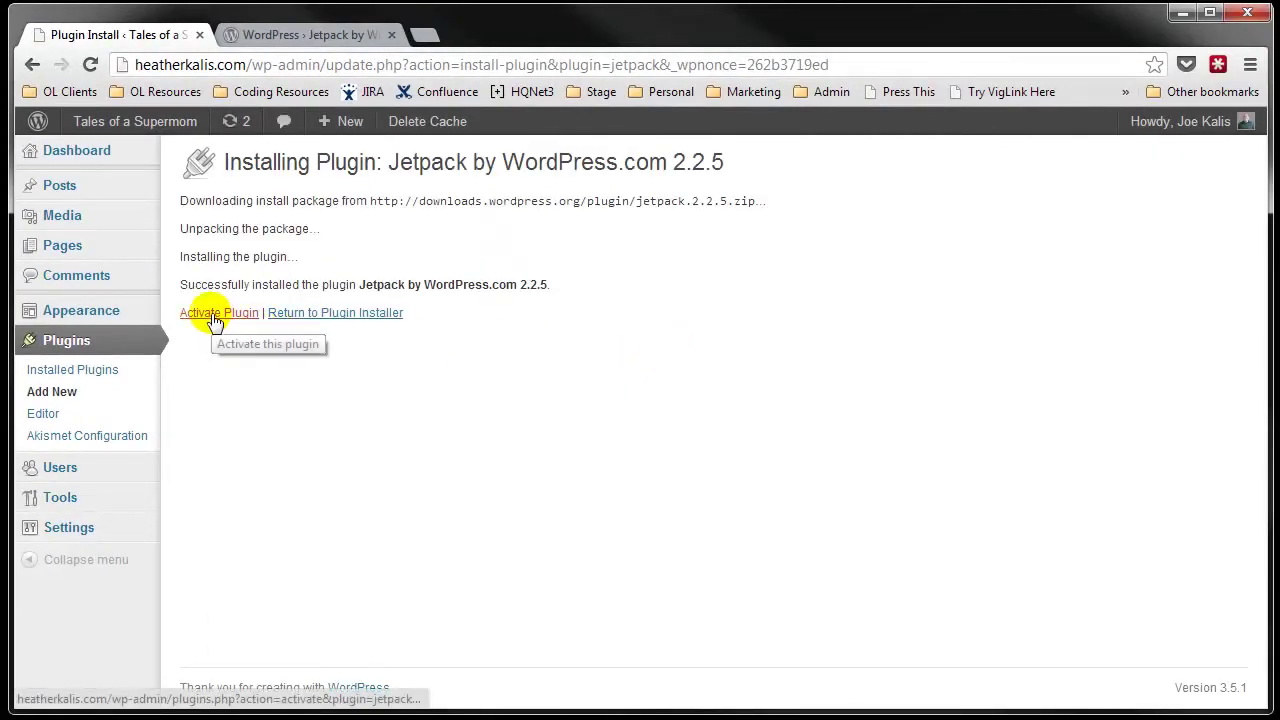
Step: Activate the newly installed Jetpack plugin
click(217, 318)
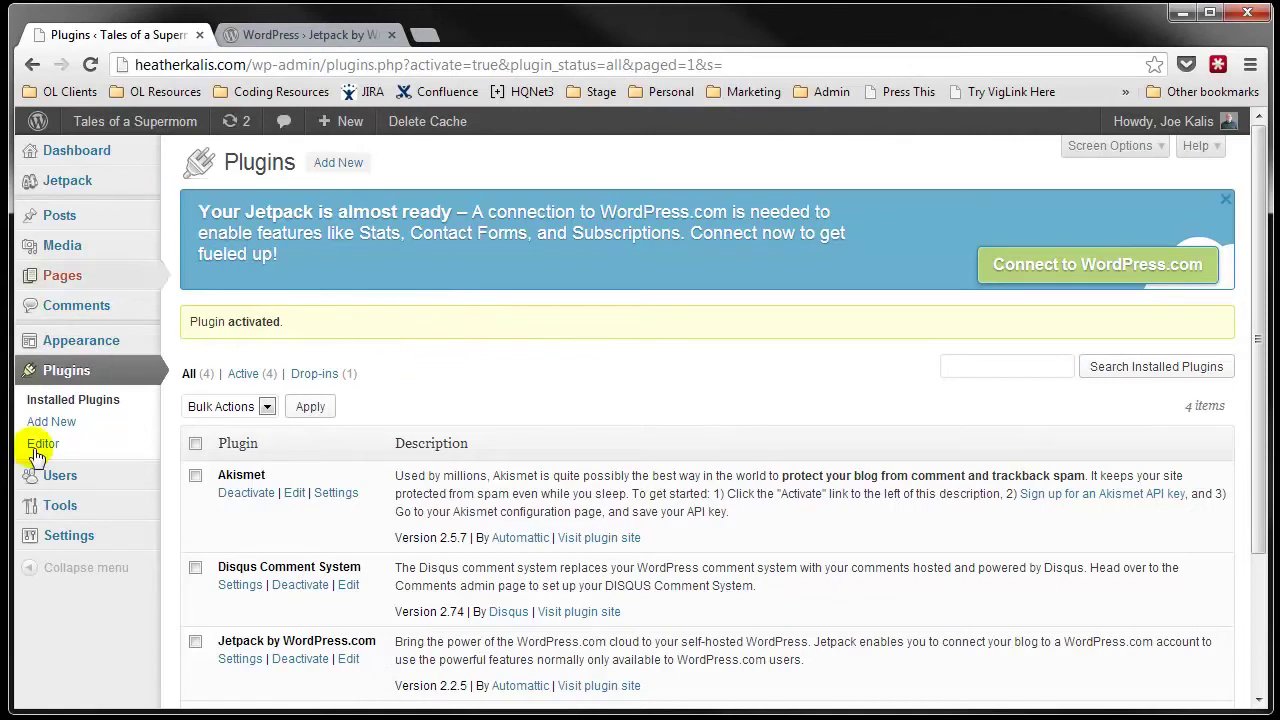
mouse_move(55, 180)
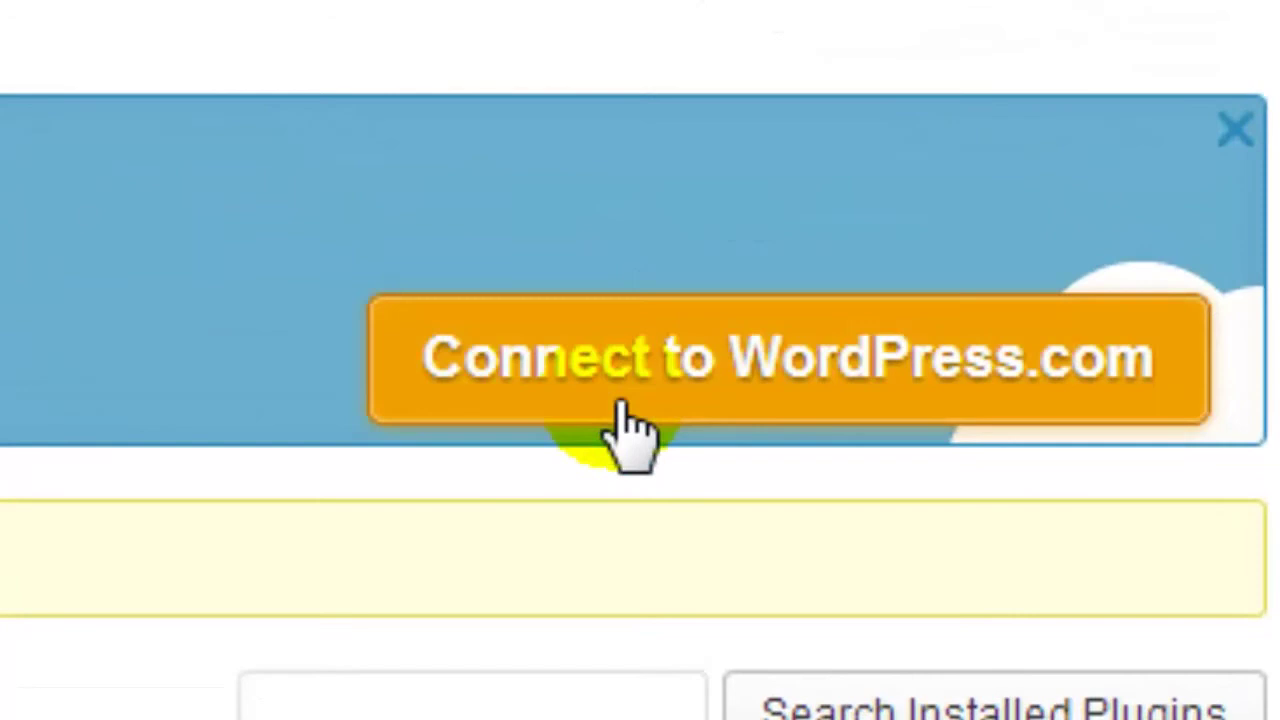
Step: Start the WordPress.com connection and enter the account's e-mail and password, retyping the mistyped password
click(770, 388)
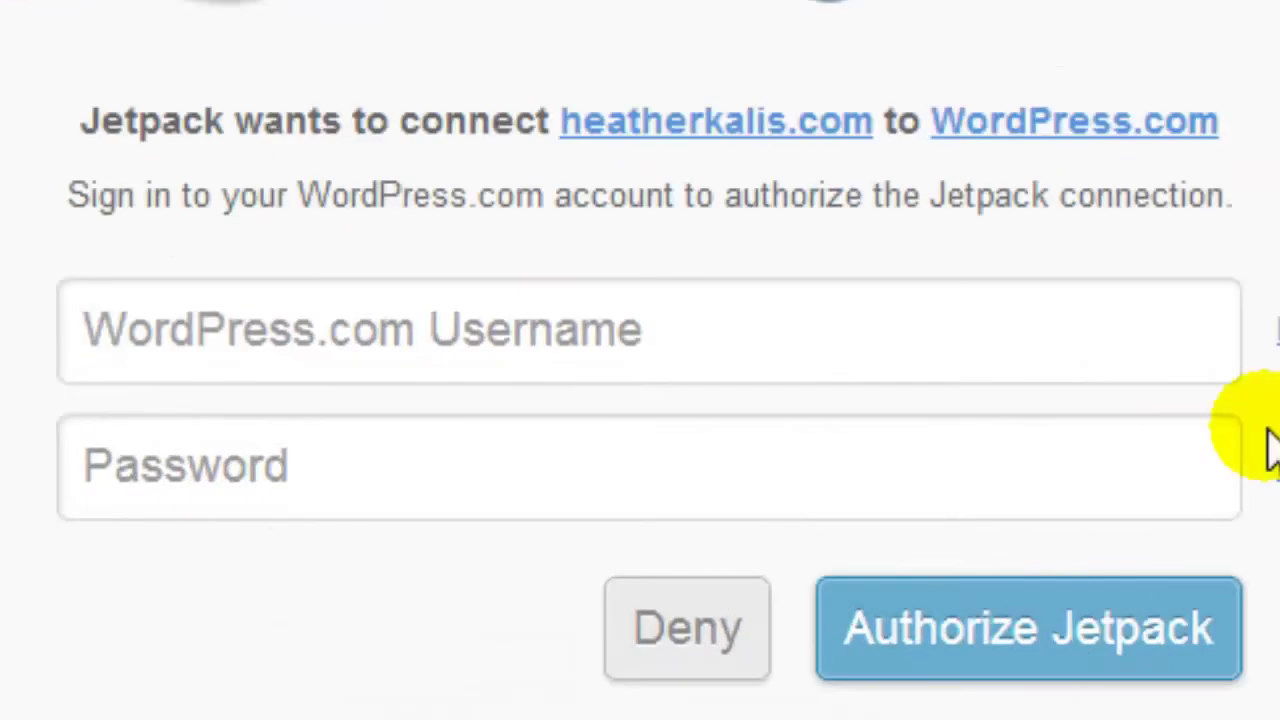
click(471, 331)
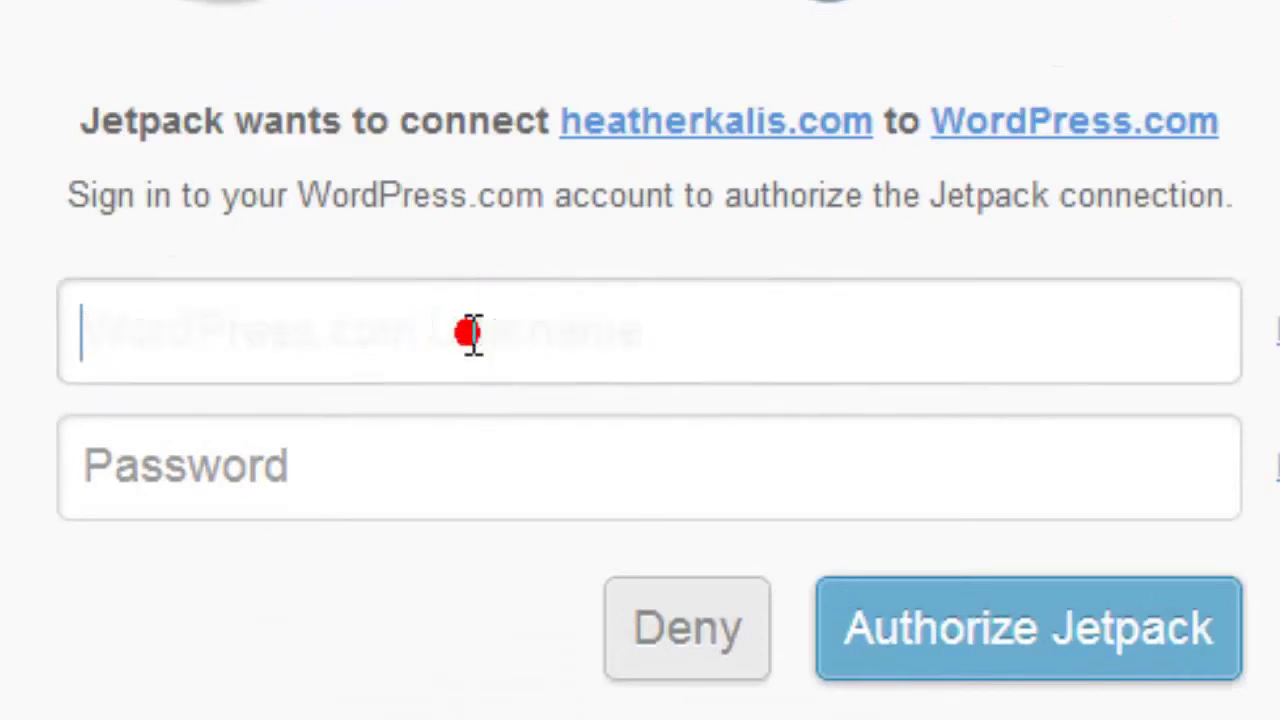
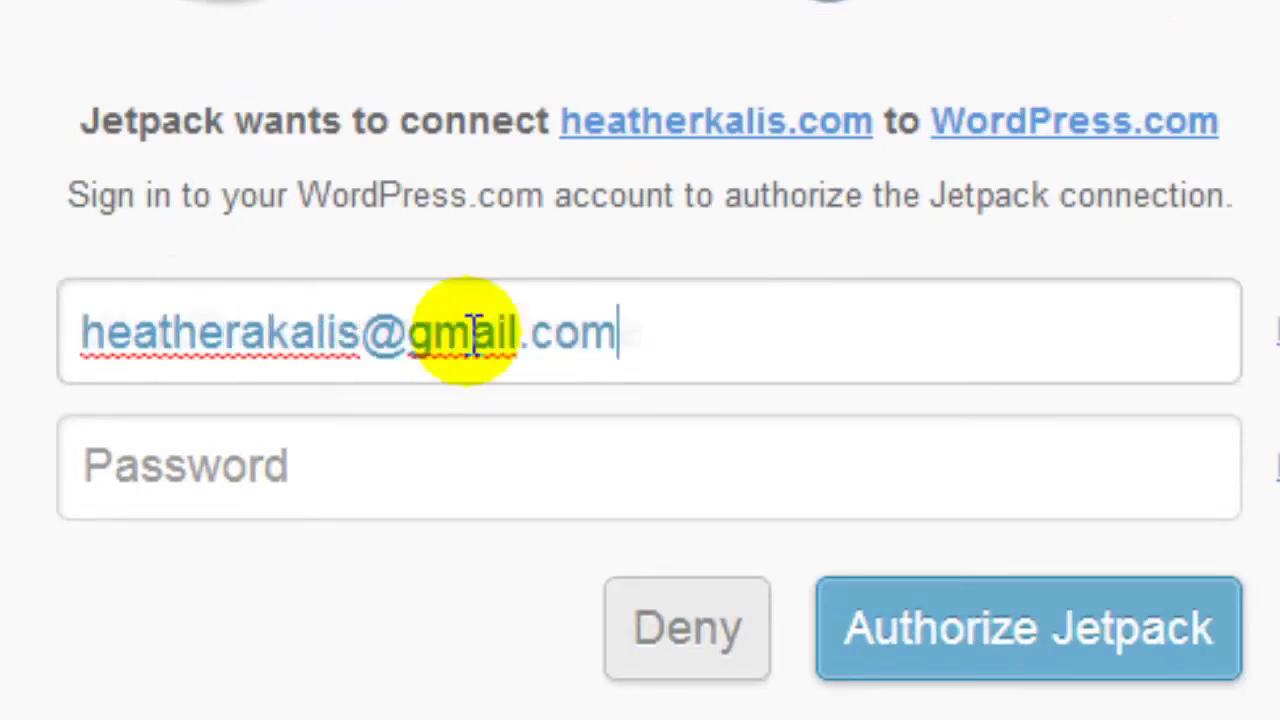
key(Tab)
text(•••••••)
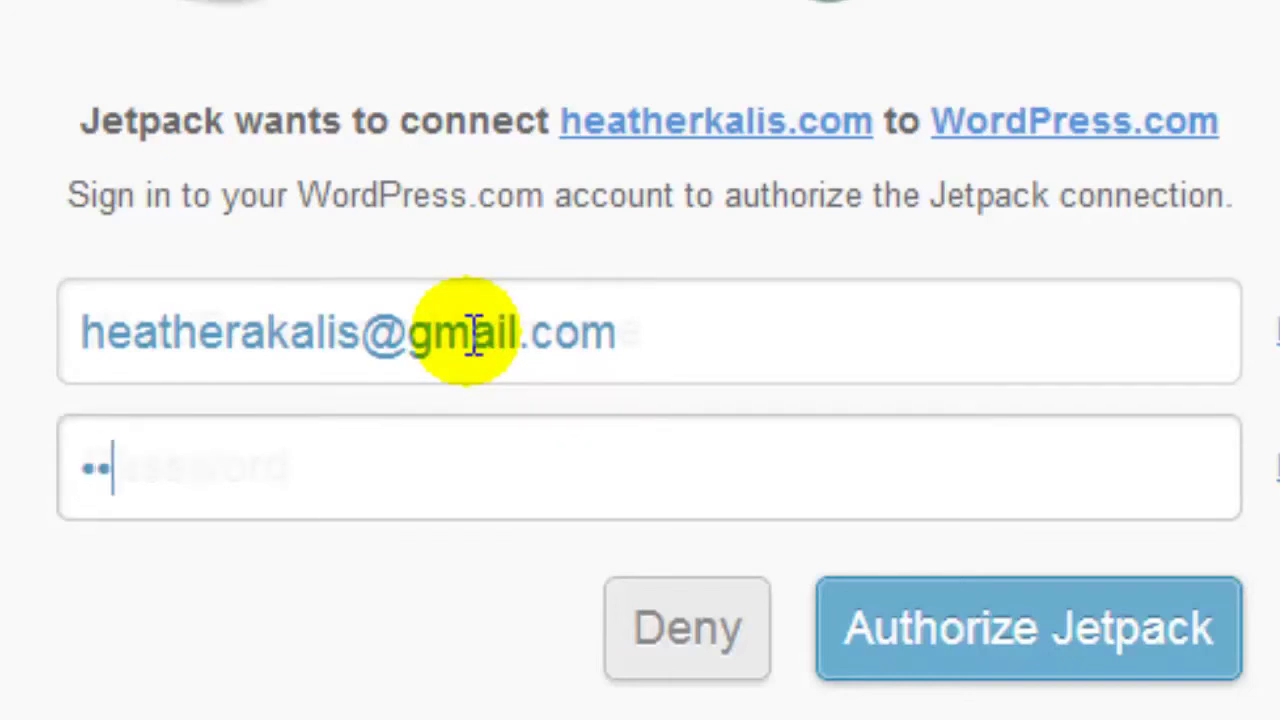
key(BackSpace)
key(ctrl+a)
key(BackSpace)
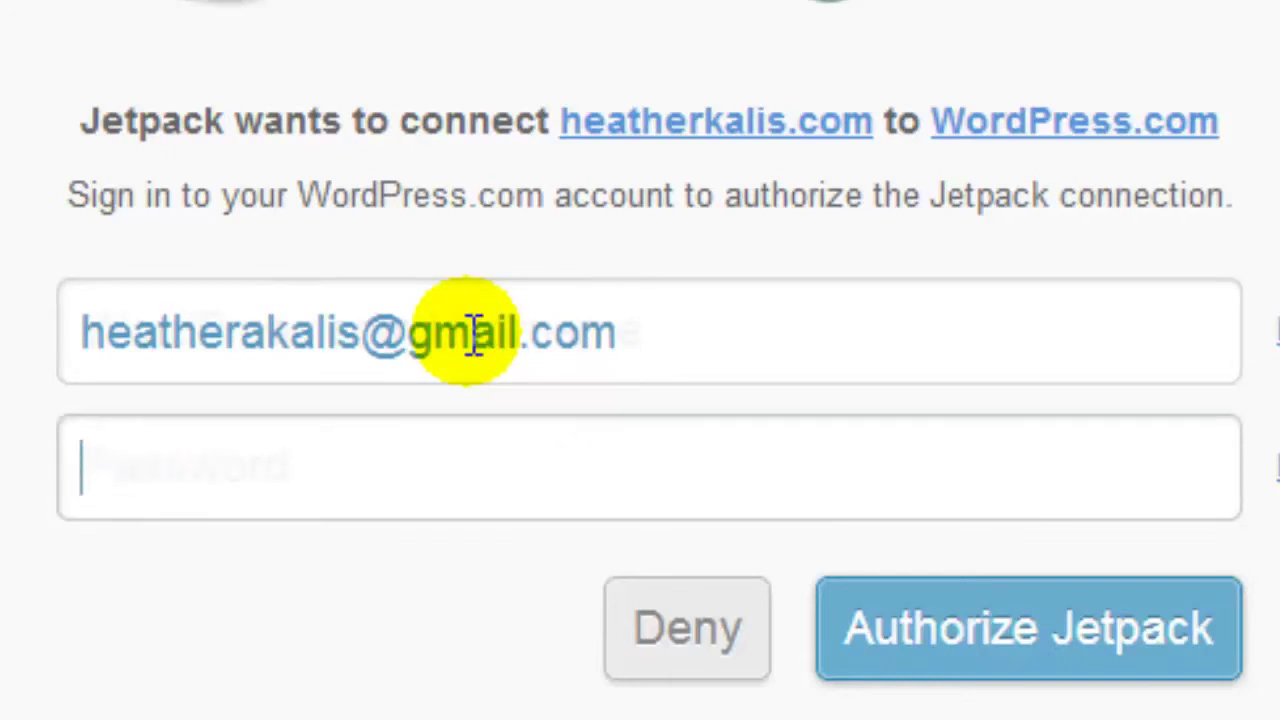
text(••••••••••••)
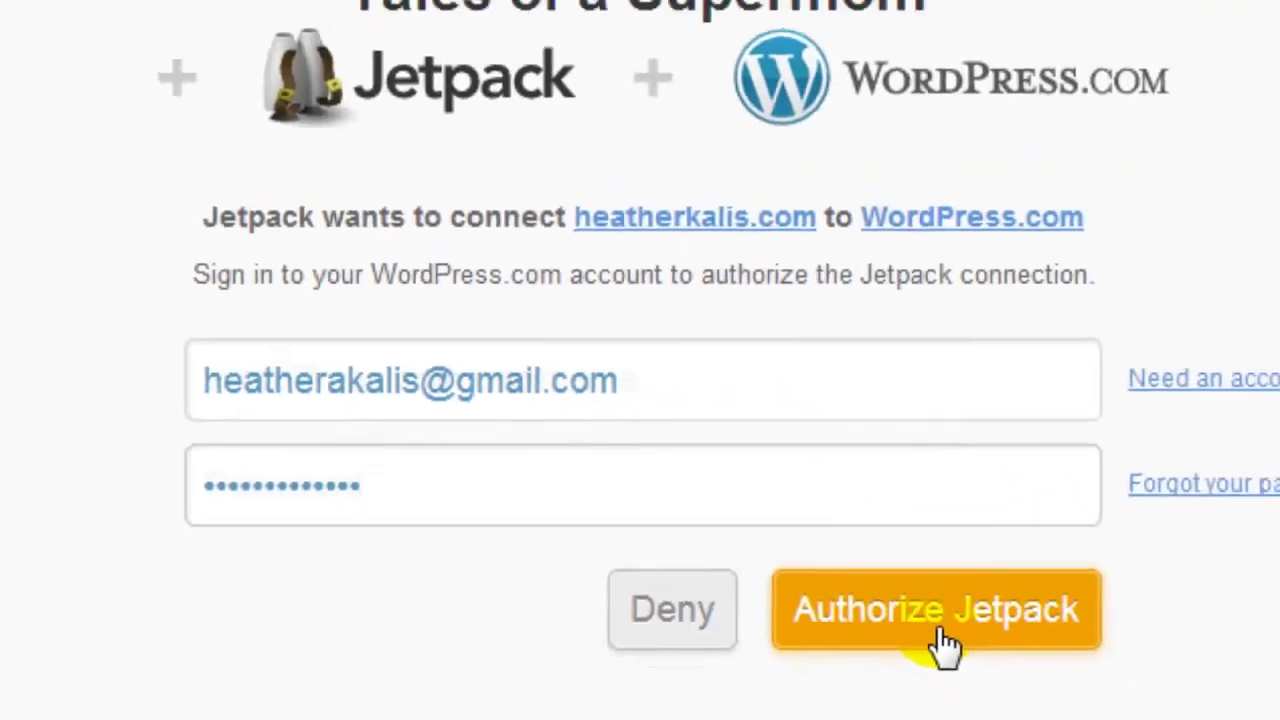
Step: Authorize the Jetpack connection and dismiss the LastPass password prompt
click(1035, 665)
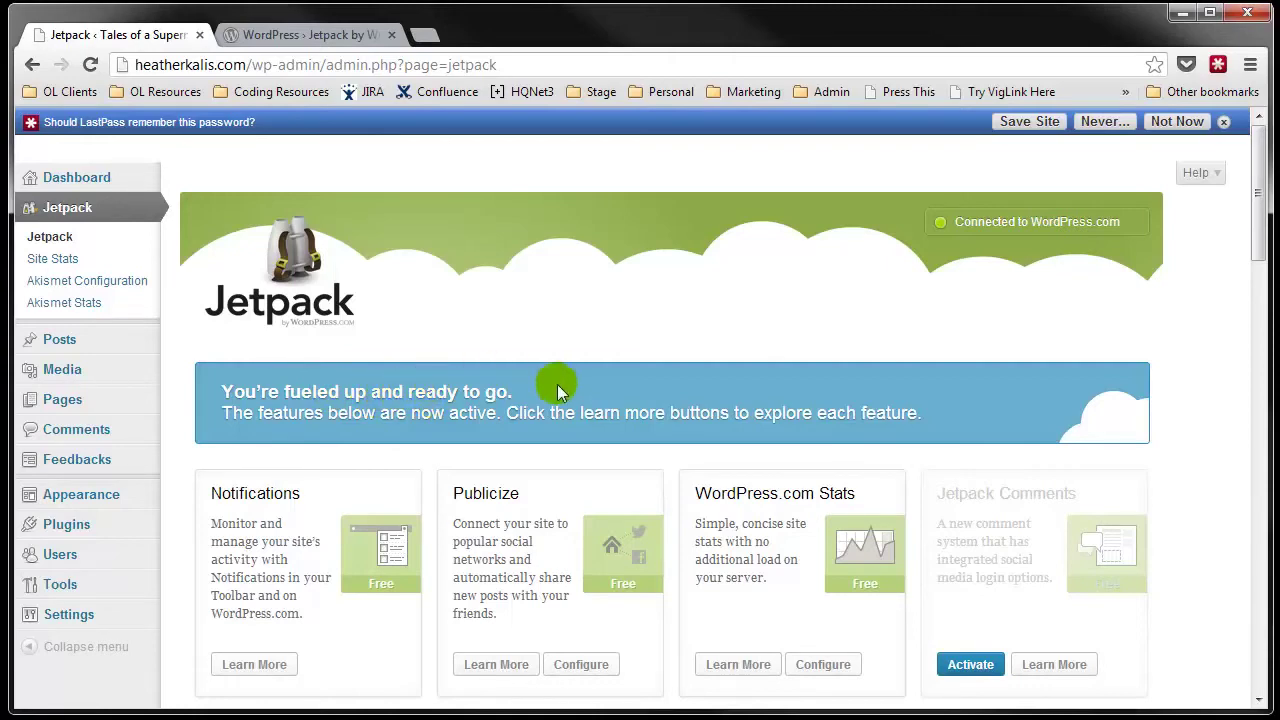
click(1224, 121)
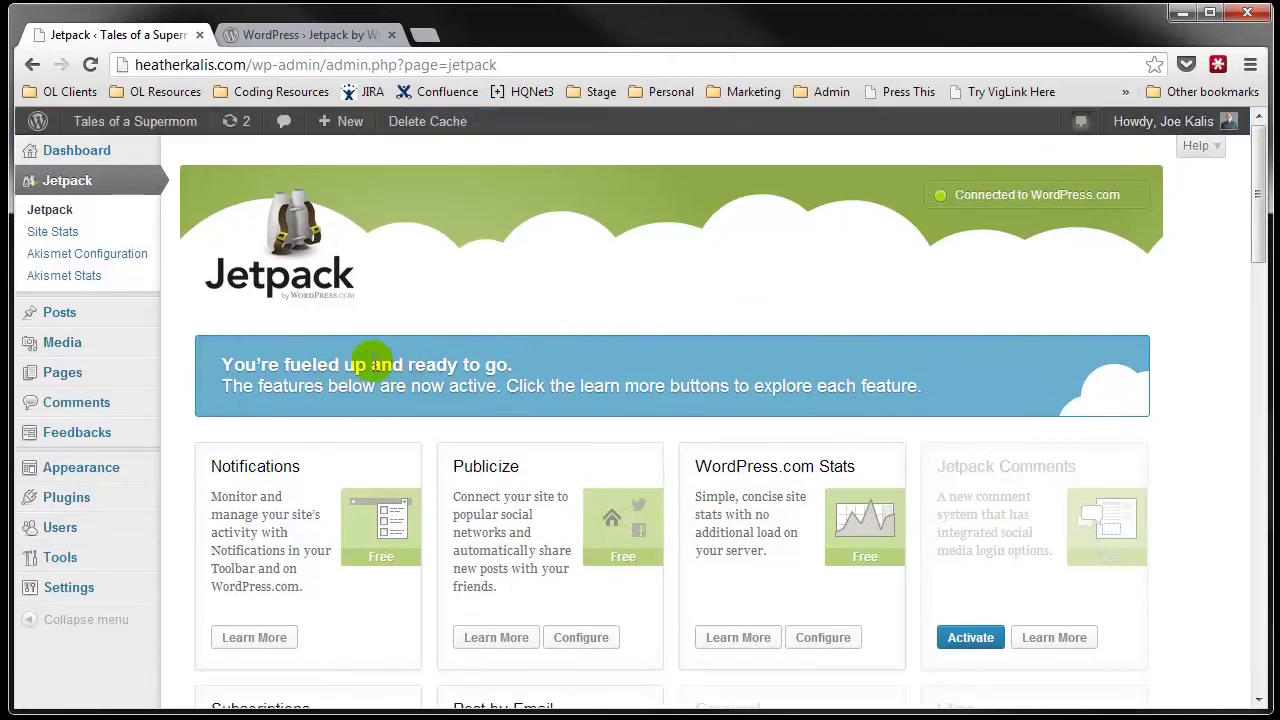
scroll(290, 362, down, 2)
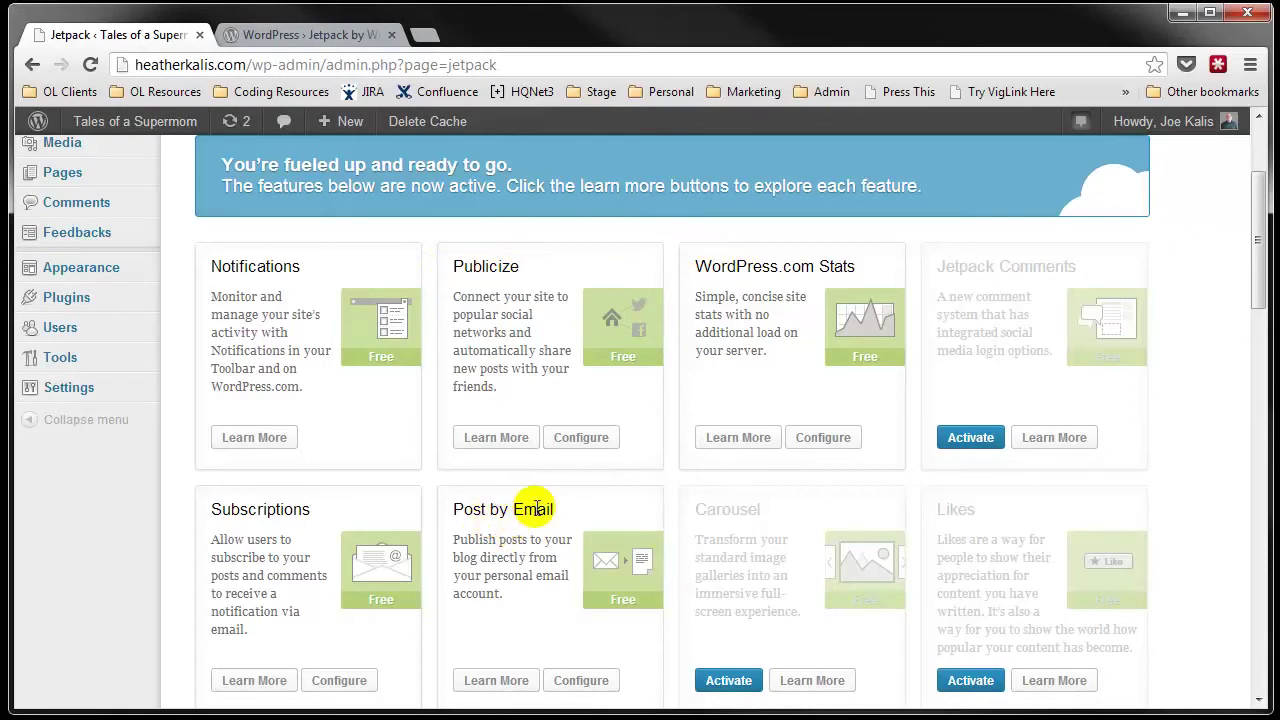
scroll(243, 495, down, 1)
scroll(241, 490, down, 2)
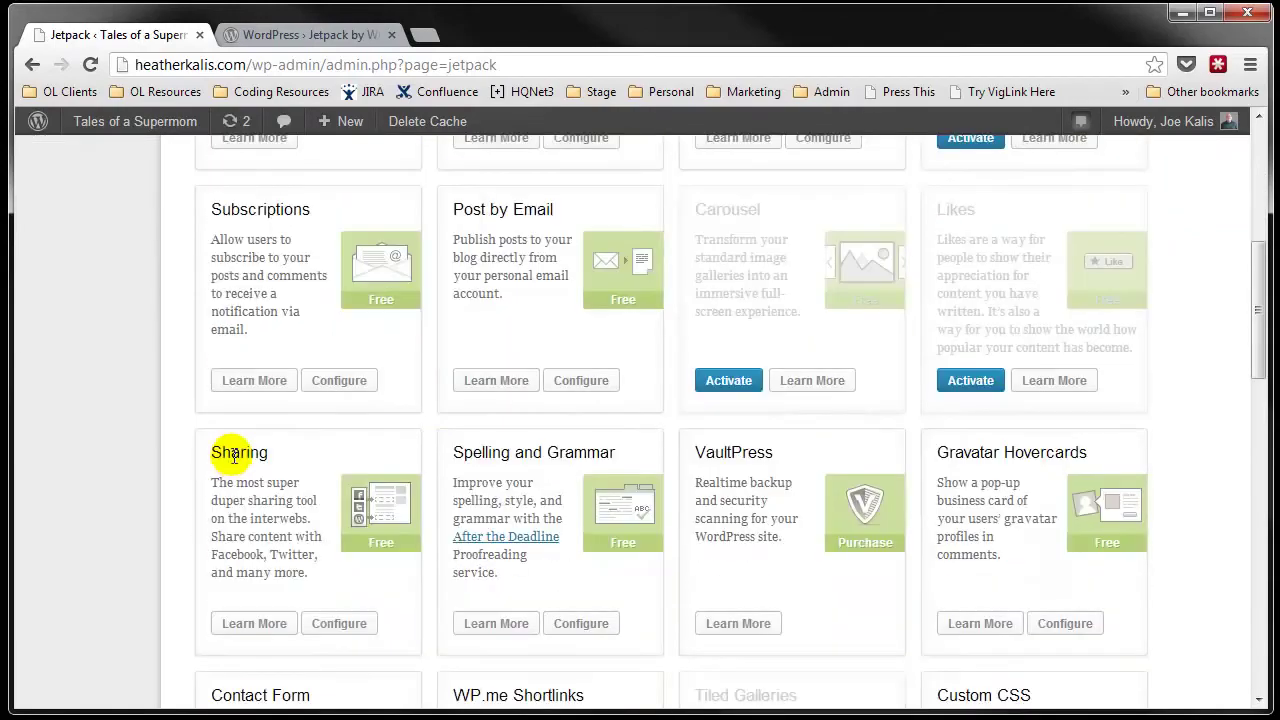
scroll(223, 451, up, 1)
Step: Scroll through all Jetpack feature cards down to the feedback box and back up
scroll(238, 400, down, 2)
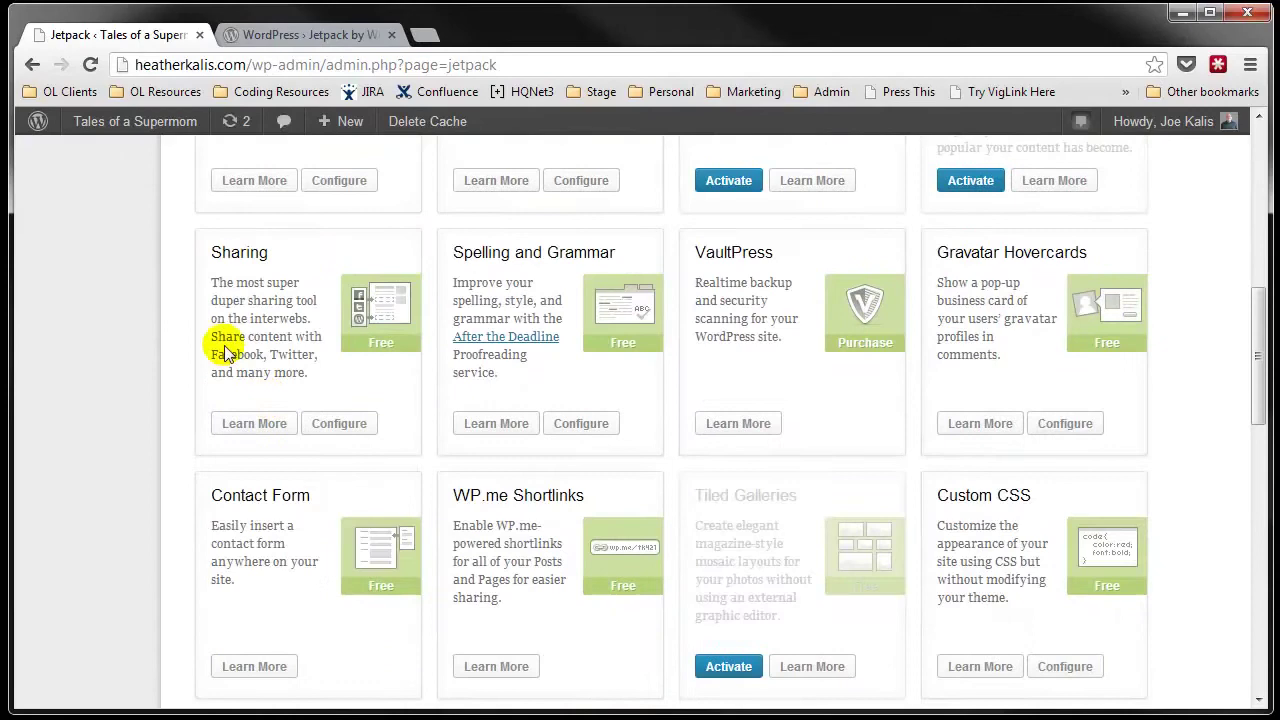
scroll(335, 304, down, 1)
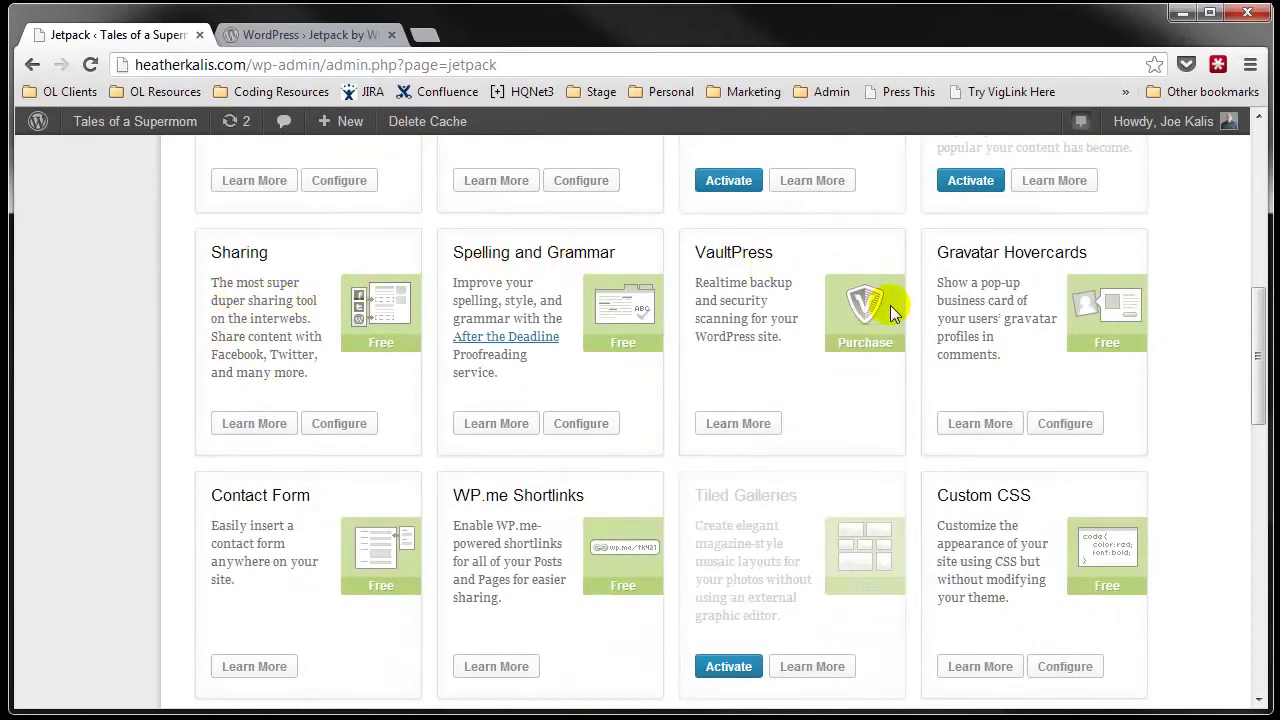
scroll(792, 420, down, 2)
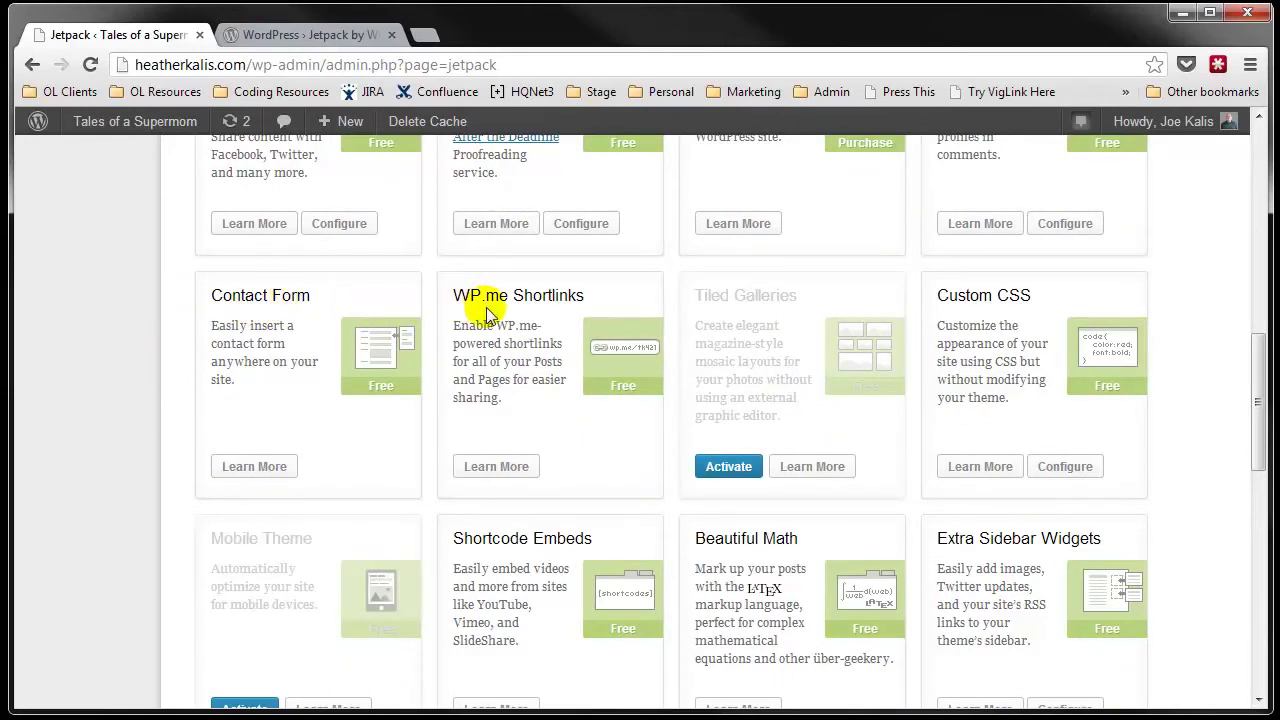
scroll(488, 305, down, 1)
scroll(488, 305, down, 1)
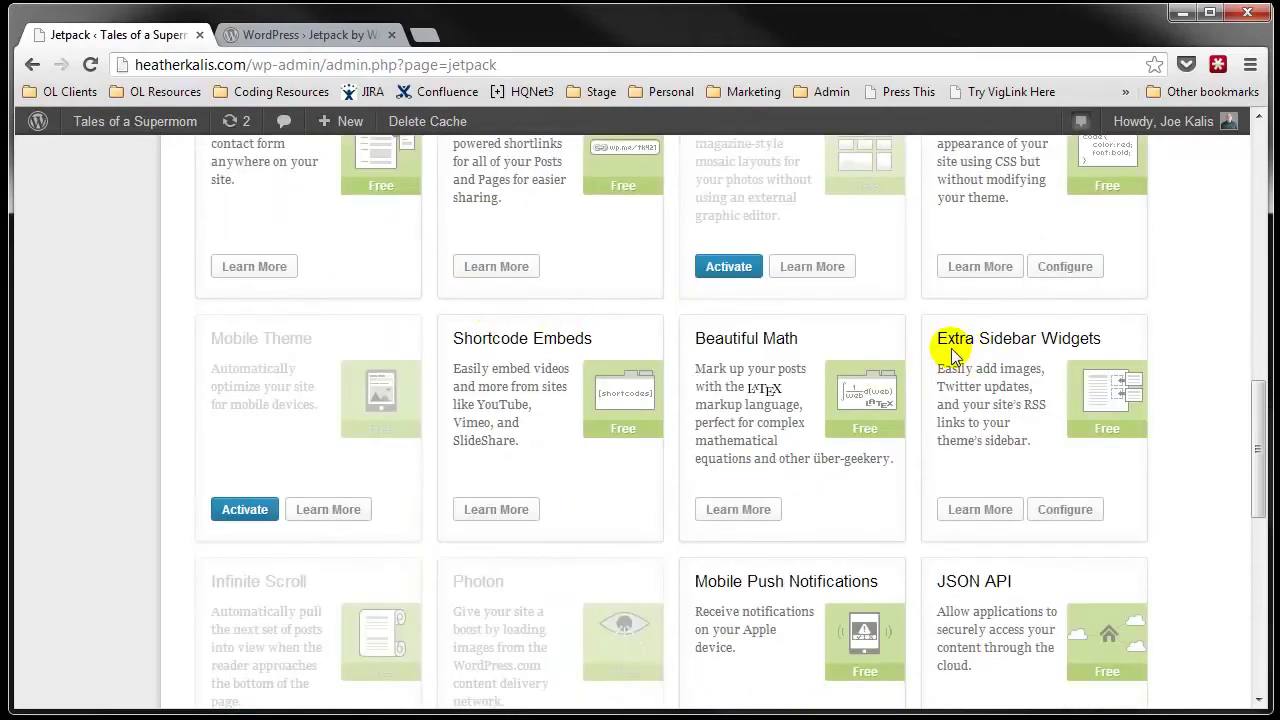
scroll(948, 348, down, 1)
scroll(889, 347, down, 4)
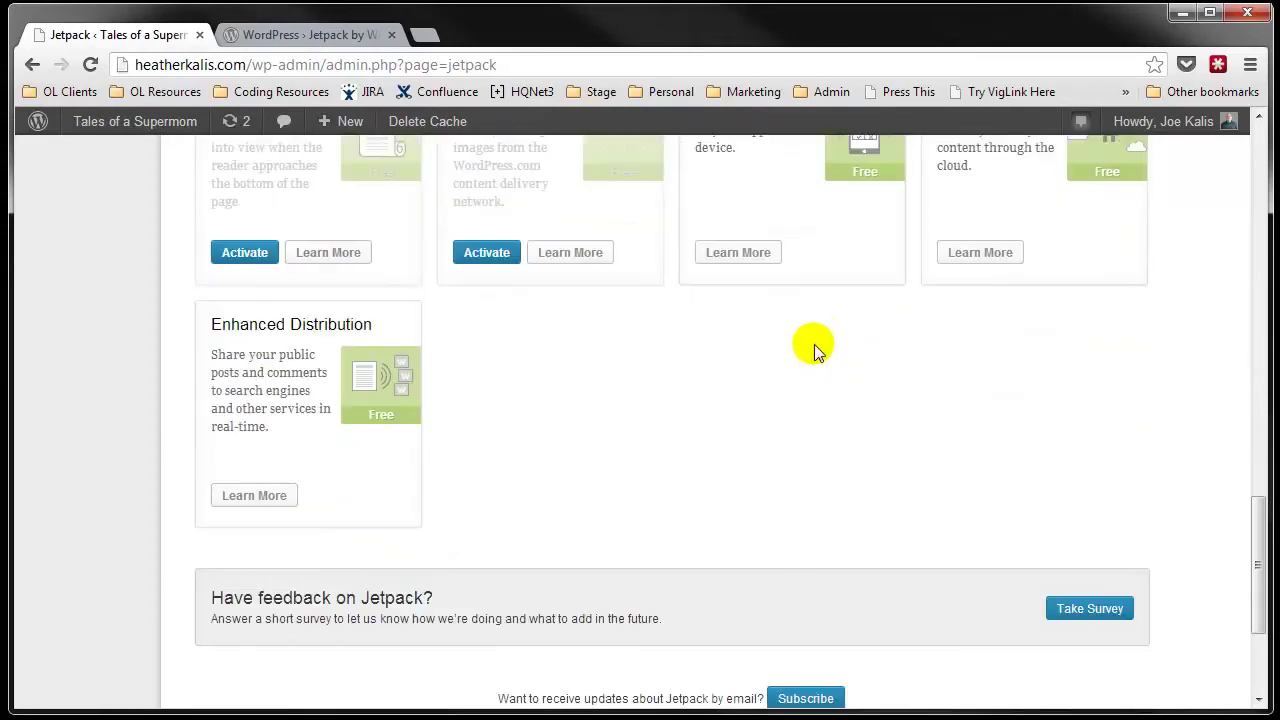
scroll(817, 341, up, 3)
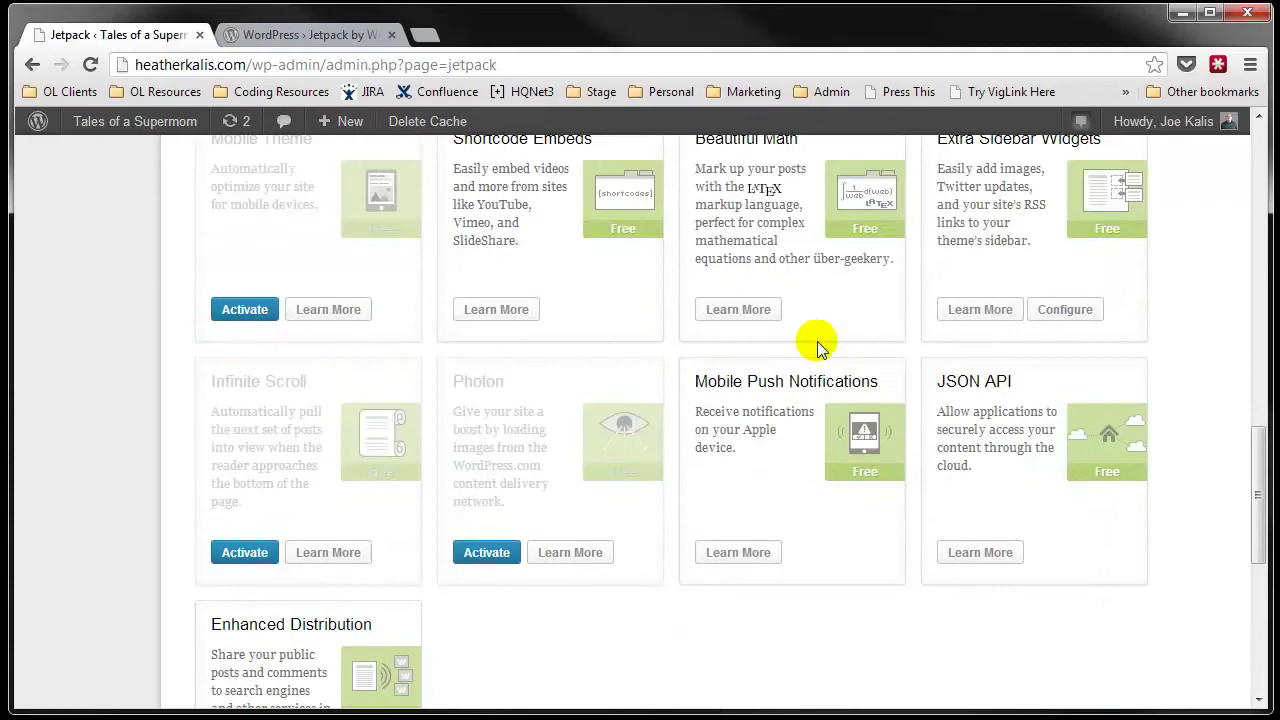
scroll(817, 341, up, 5)
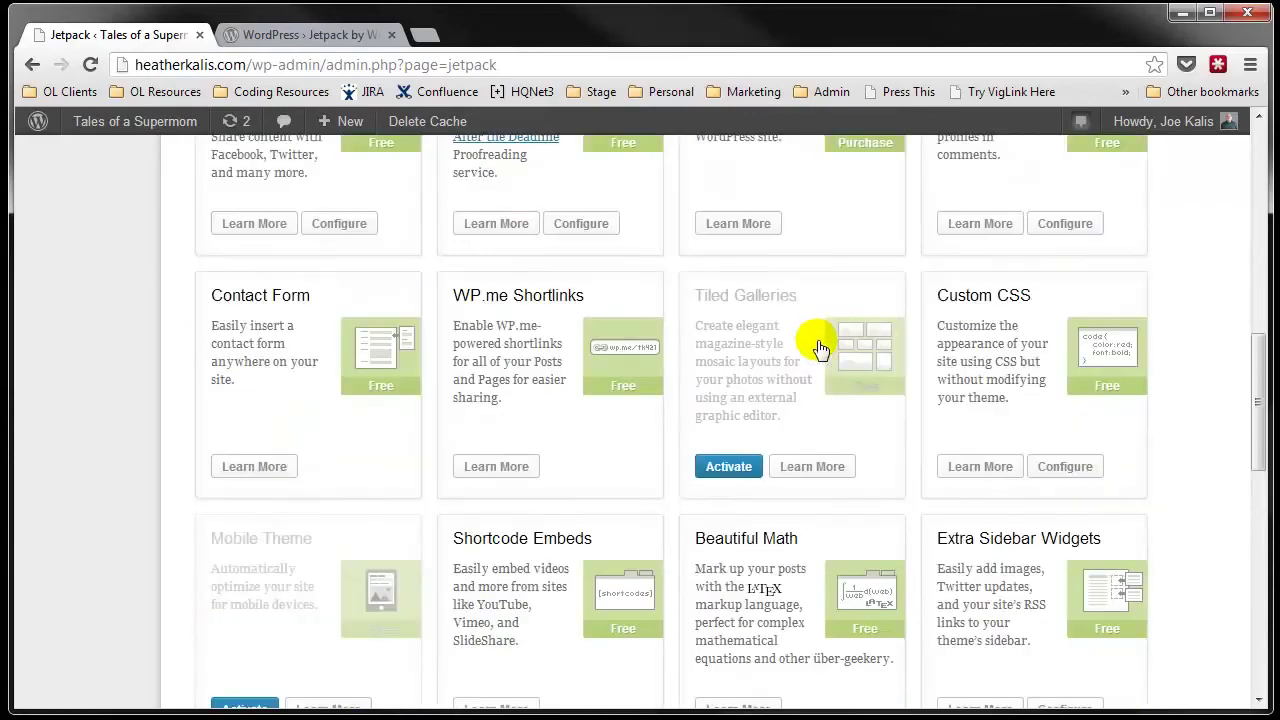
scroll(817, 345, up, 6)
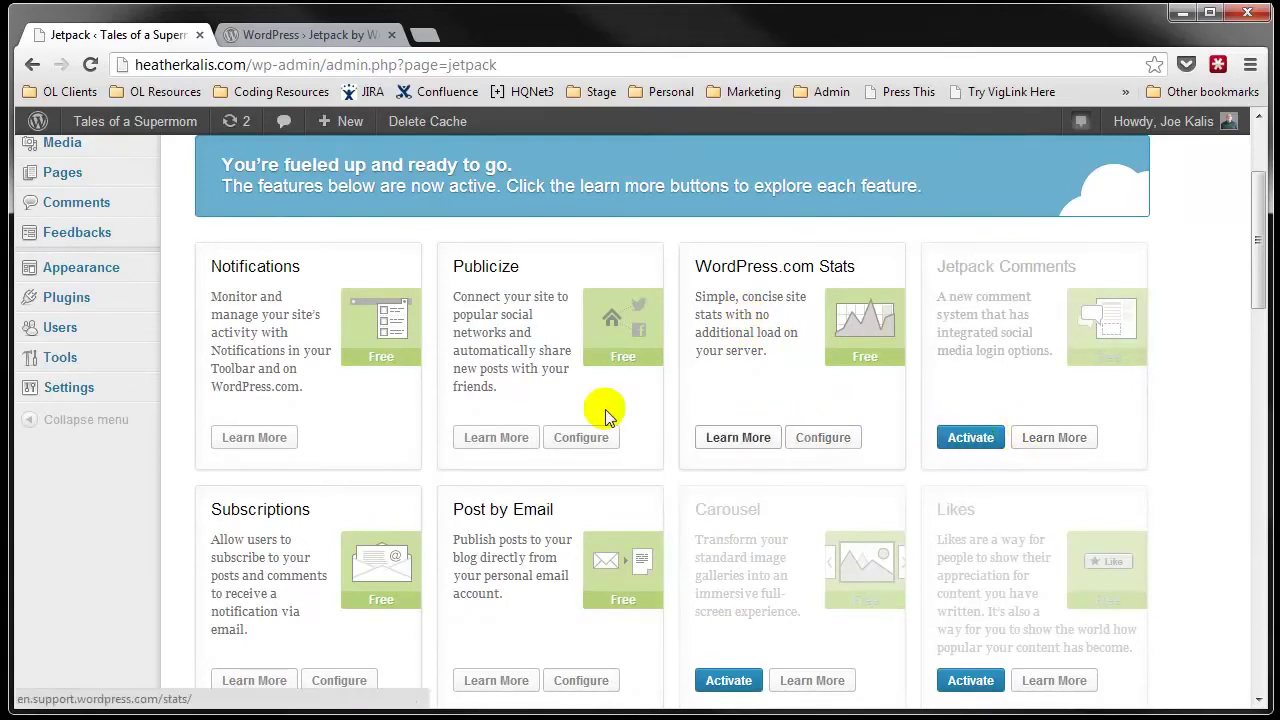
scroll(444, 328, up, 2)
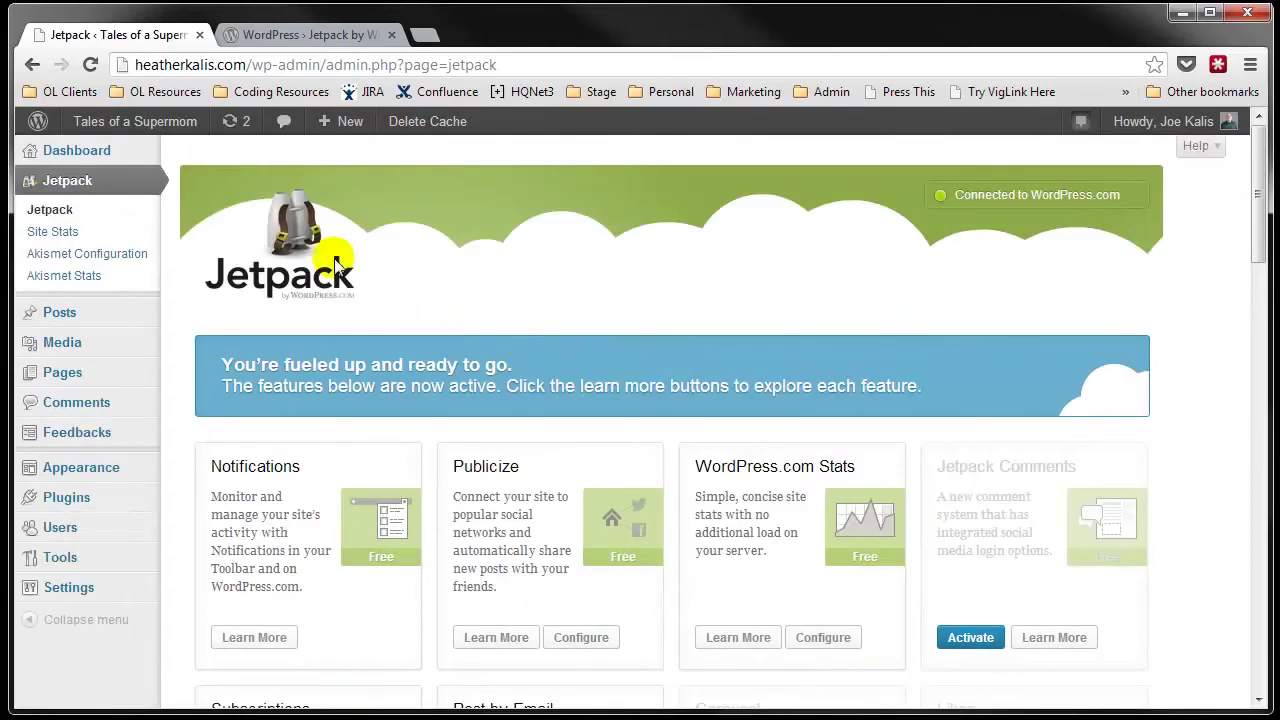
Step: Reload the main Jetpack page from the Jetpack sidebar menu
click(68, 182)
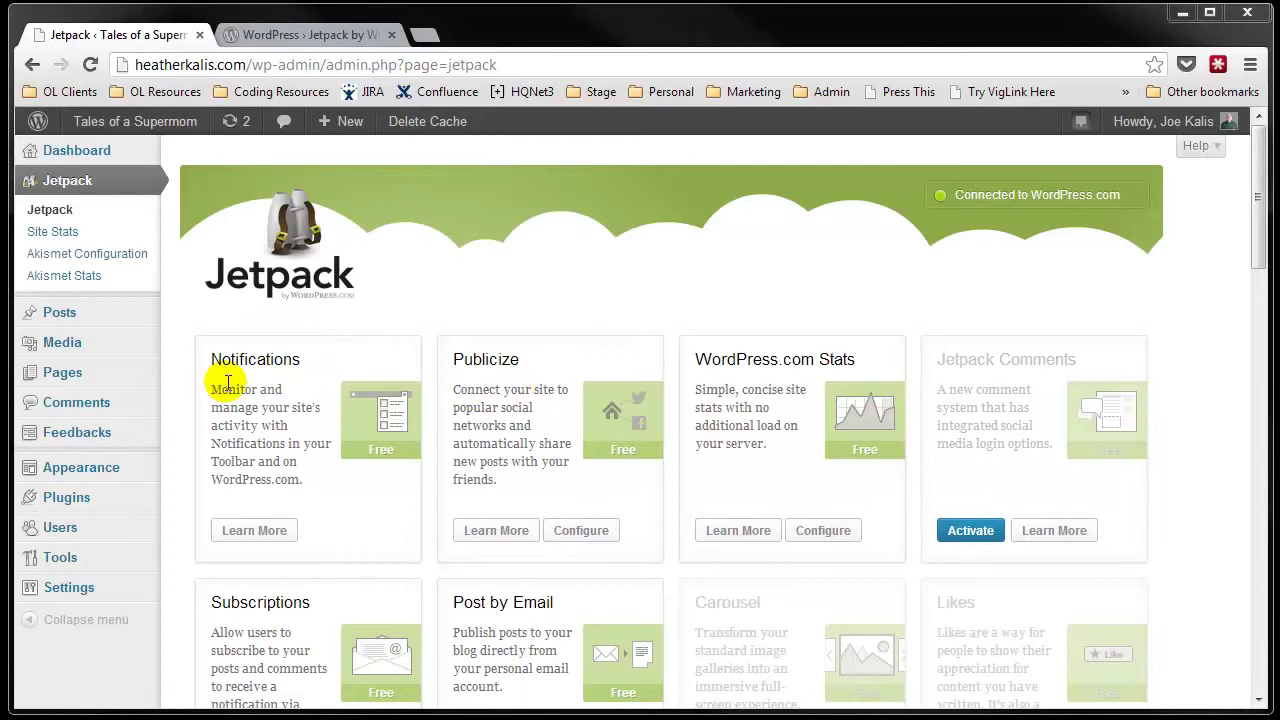
mouse_move(72, 160)
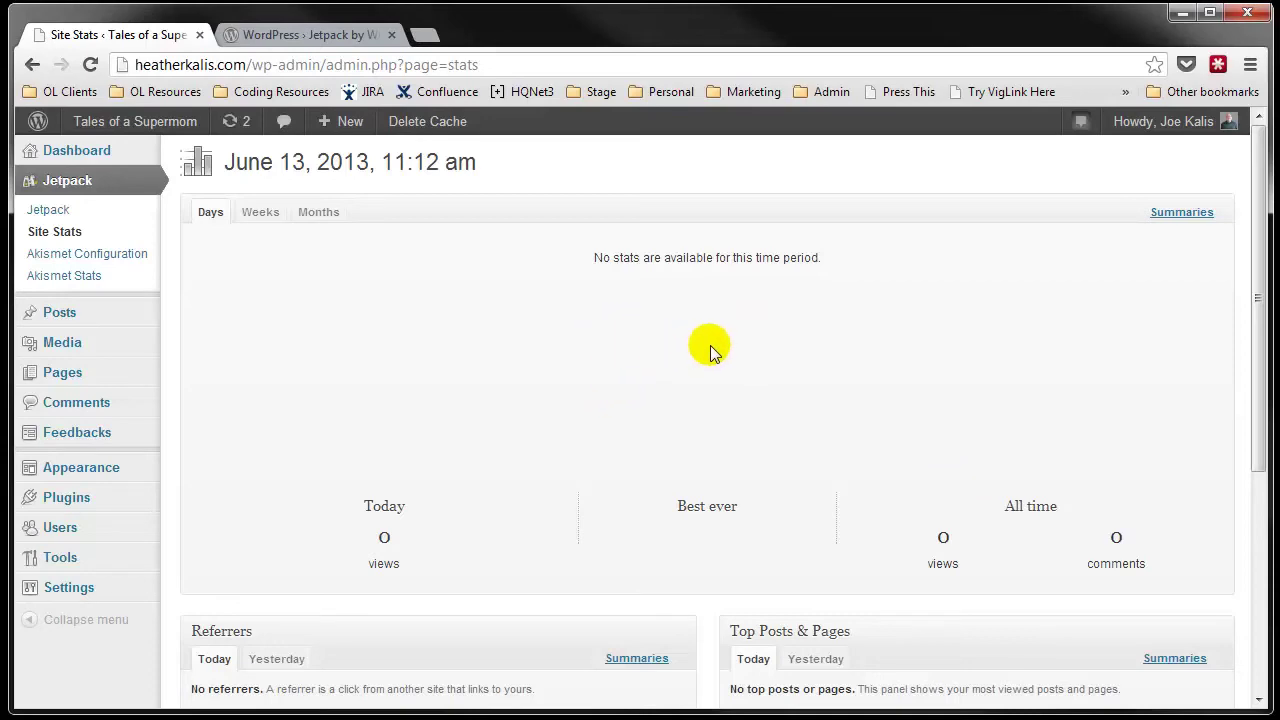
scroll(651, 410, down, 2)
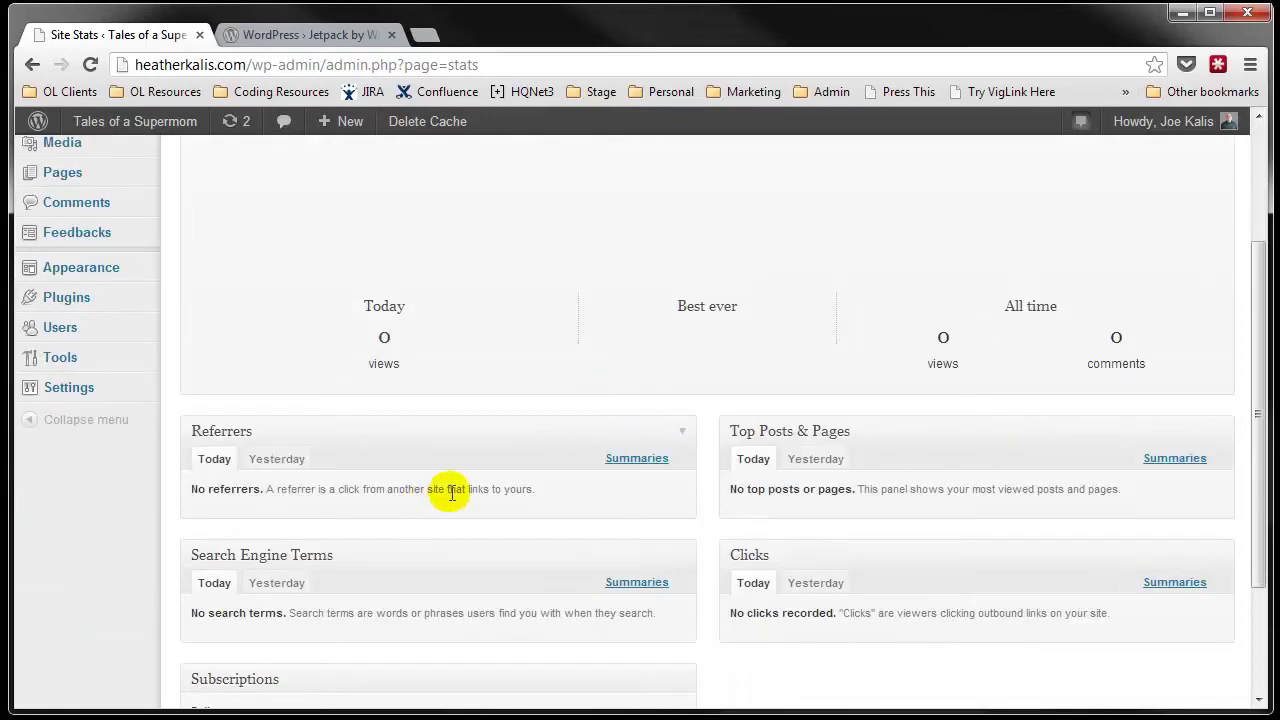
scroll(430, 490, down, 1)
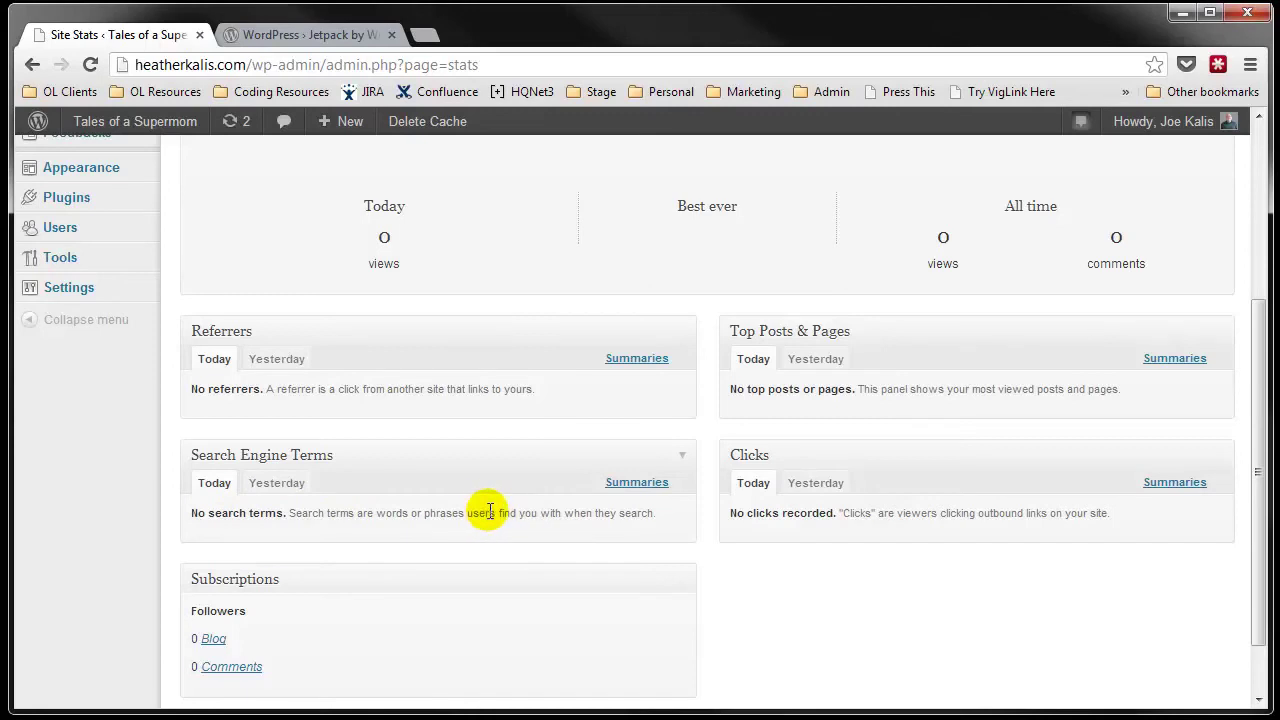
Step: Look over Site Stats down to Subscriptions, then return to the main Jetpack page
scroll(484, 512, down, 1)
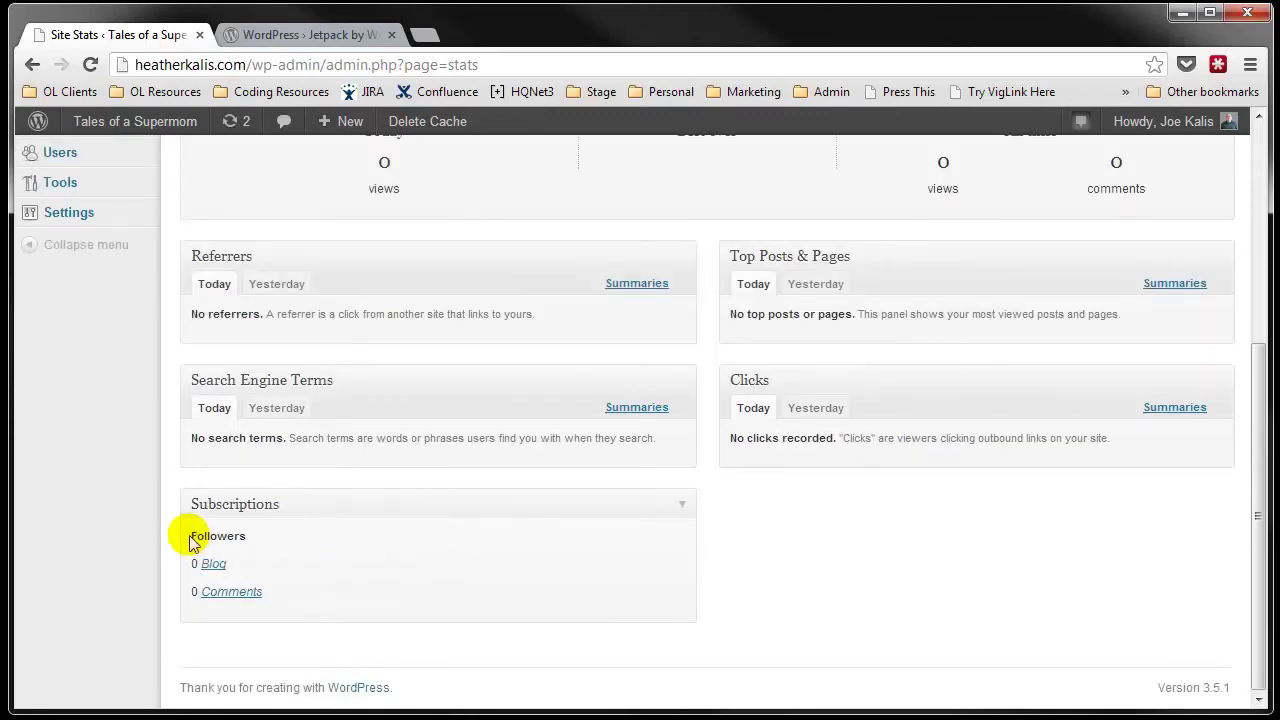
drag(188, 535, 366, 611)
click(357, 605)
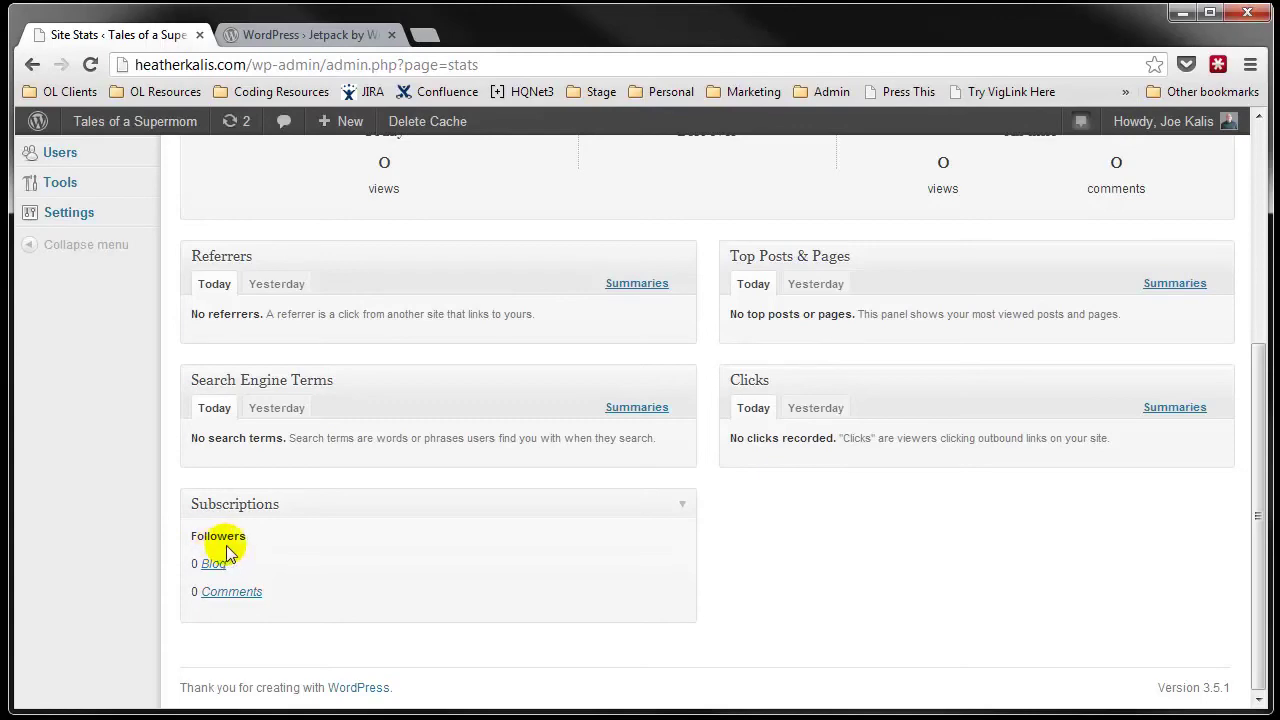
scroll(378, 535, up, 4)
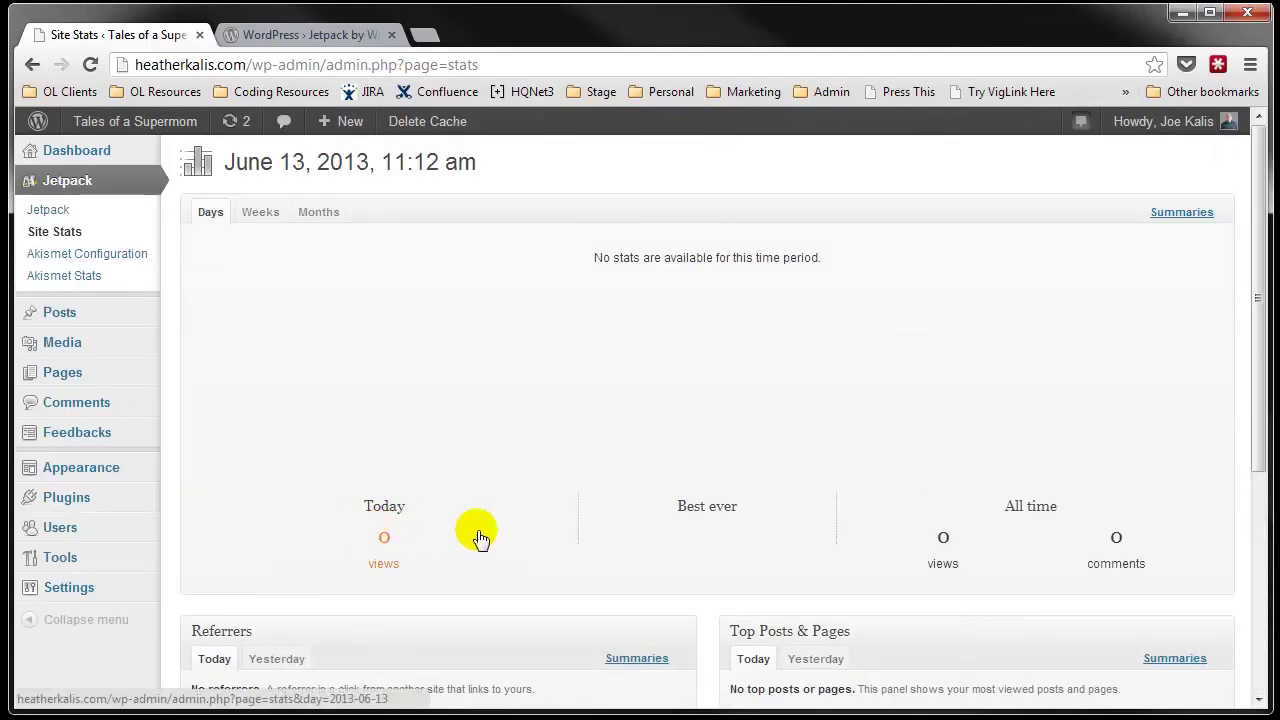
click(86, 216)
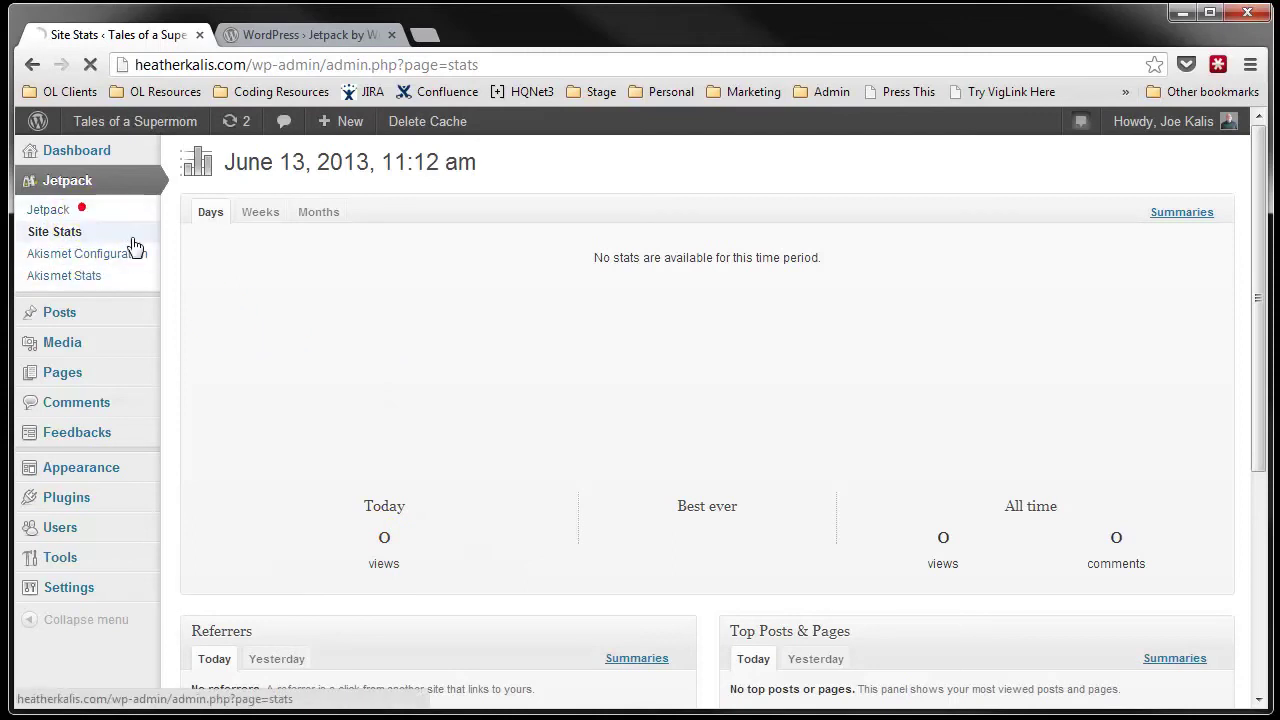